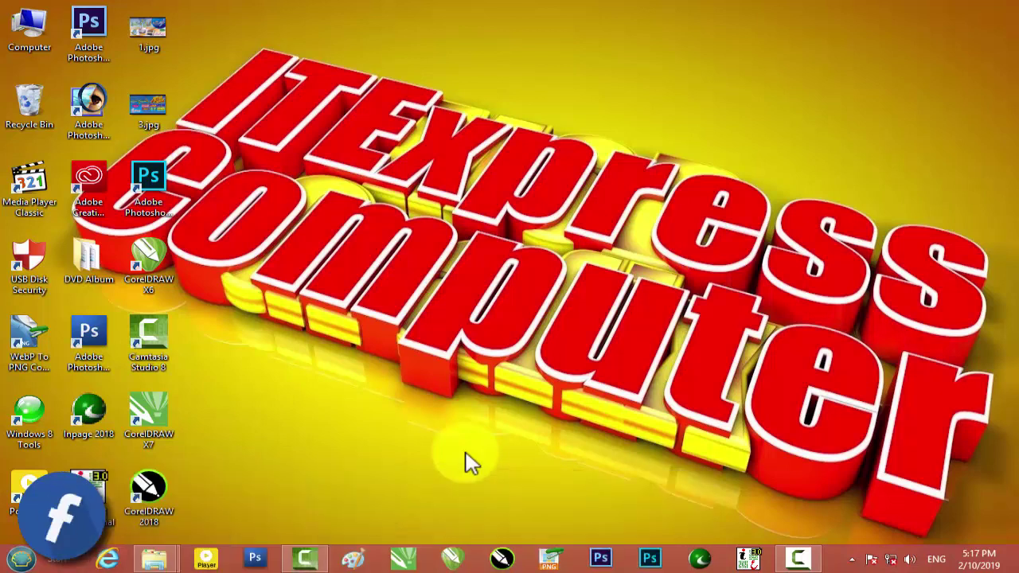
- Refresh the desktop twice from its right-click menu
{"action": "right_click", "coordinate": [408, 420]}
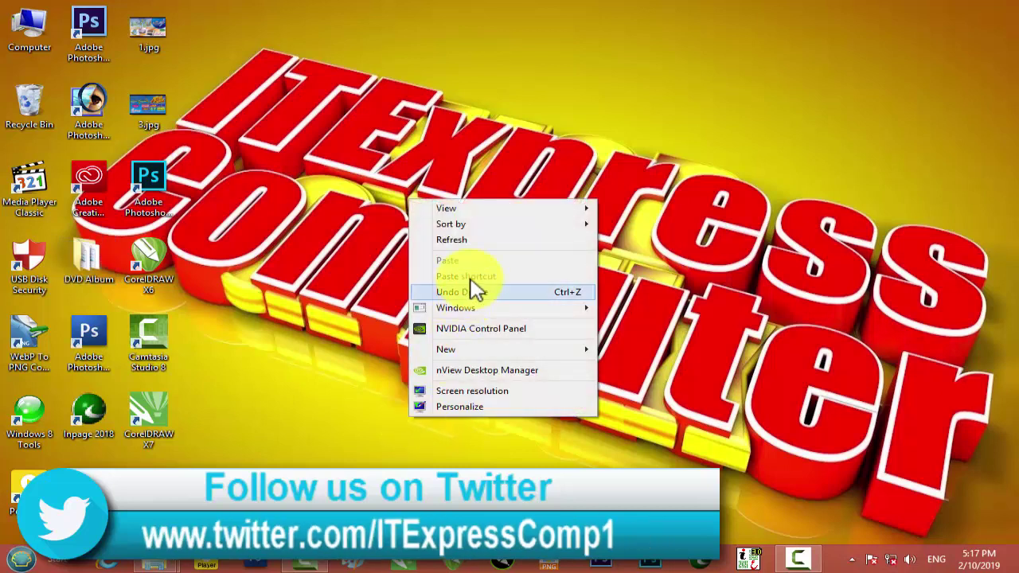
{"action": "left_click", "coordinate": [479, 240]}
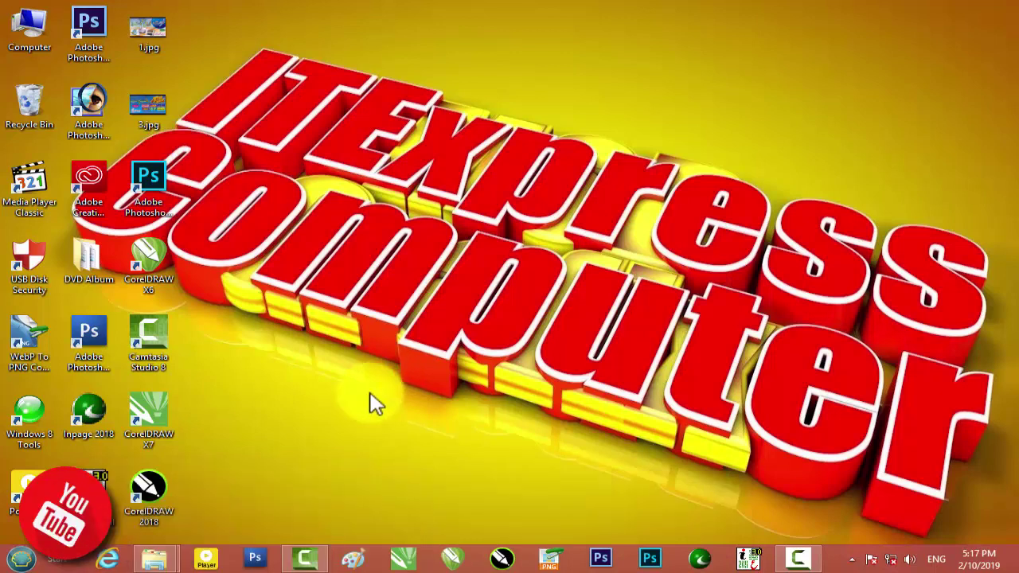
{"action": "right_click", "coordinate": [303, 435]}
{"action": "left_click", "coordinate": [358, 257]}
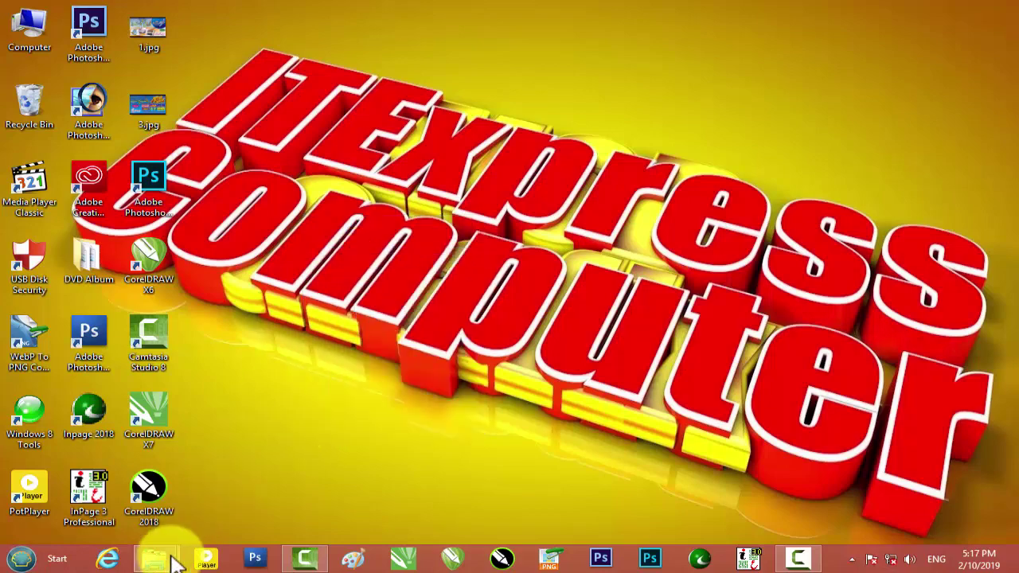
- Open the background images folder, select studio background image 5, then return to the CorelDraw folder
{"action": "mouse_move", "coordinate": [156, 559]}
{"action": "left_click", "coordinate": [246, 475]}
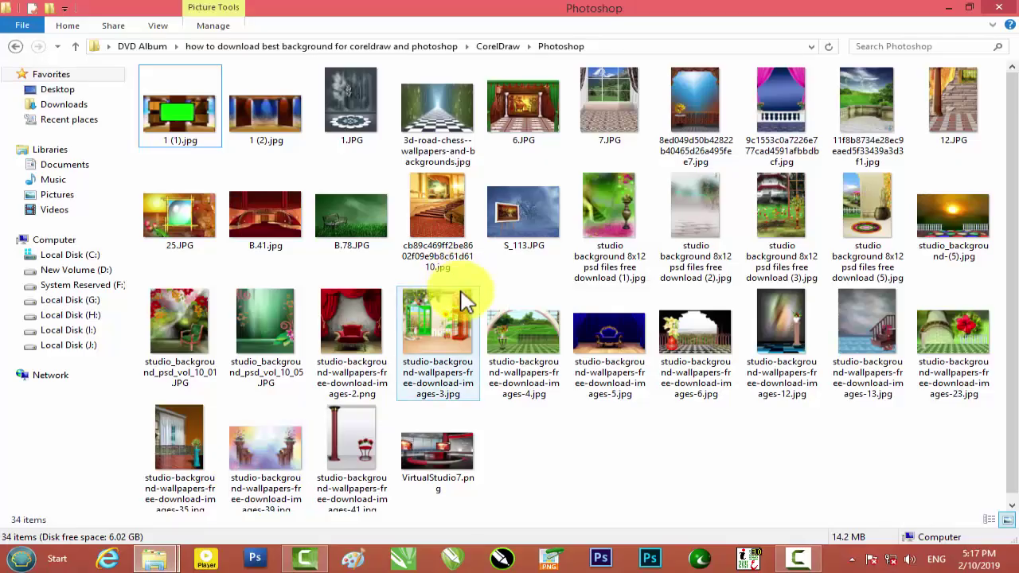
{"action": "scroll", "coordinate": [466, 306], "scroll_direction": "down", "scroll_amount": 1}
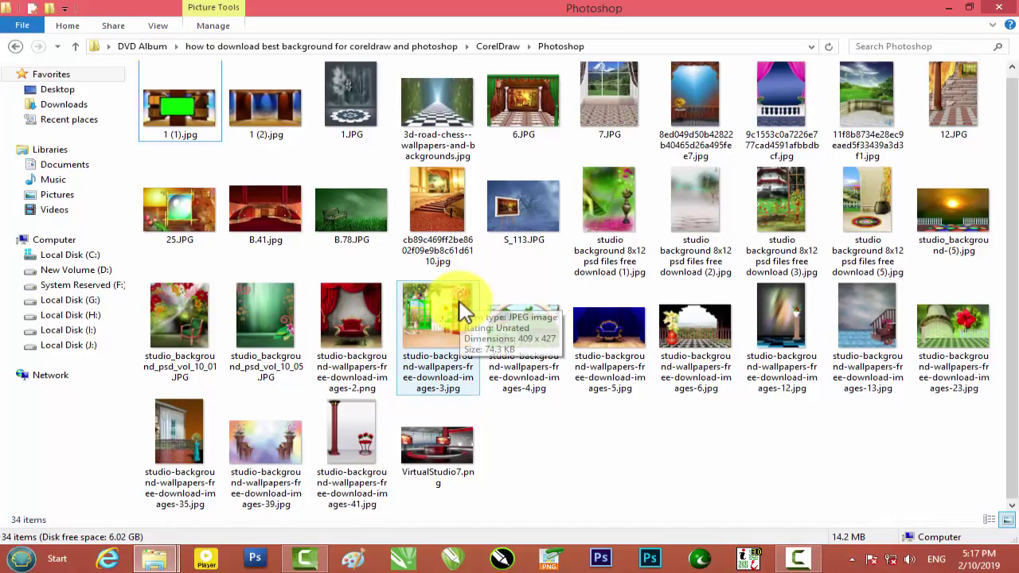
{"action": "left_click", "coordinate": [579, 350]}
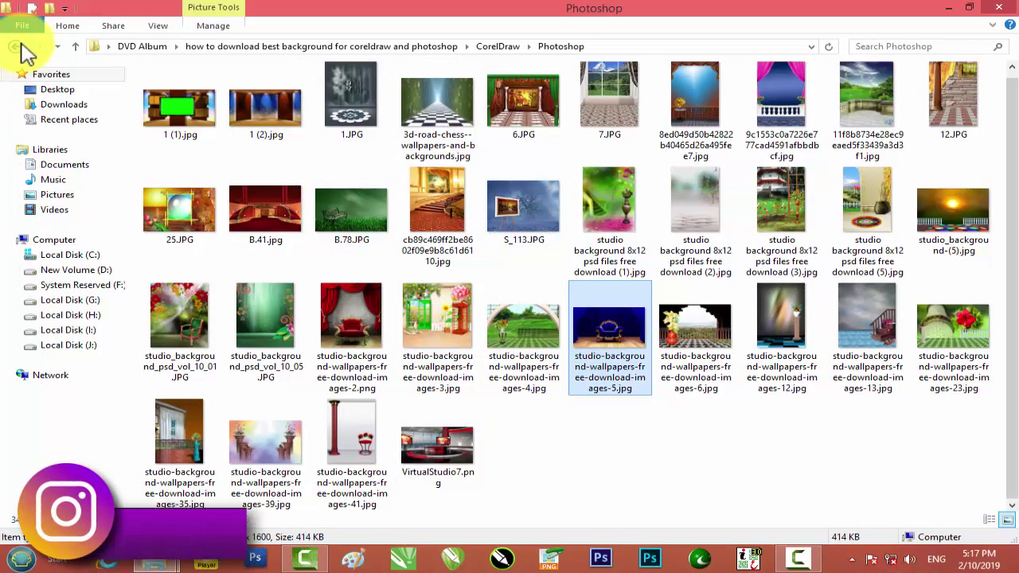
{"action": "left_click", "coordinate": [17, 45]}
- Scroll down through the CorelDraw folder's images and clear the file selection
{"action": "scroll", "coordinate": [295, 163], "scroll_direction": "down", "scroll_amount": 3}
{"action": "scroll", "coordinate": [303, 170], "scroll_direction": "down", "scroll_amount": 3}
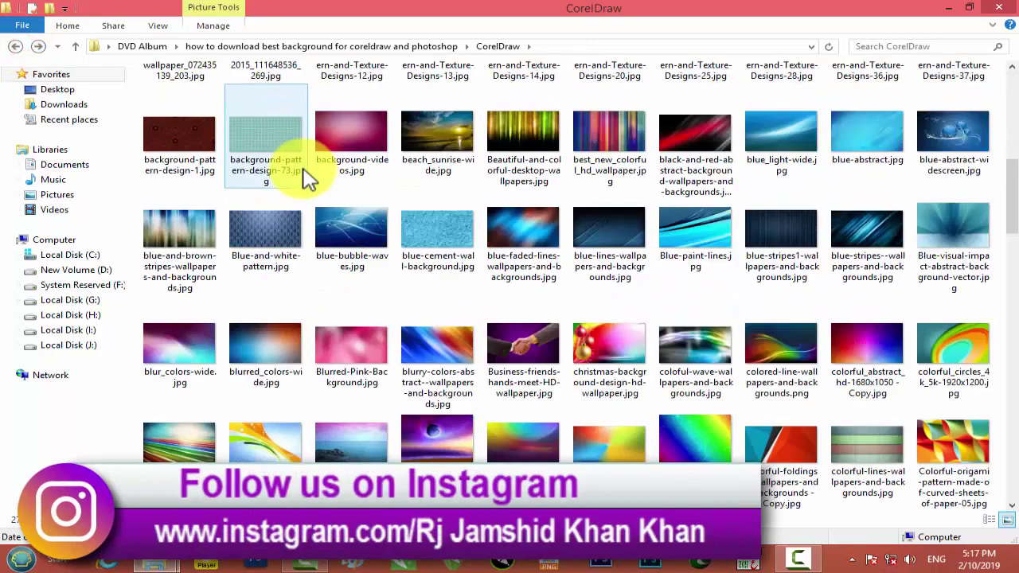
{"action": "scroll", "coordinate": [307, 175], "scroll_direction": "down", "scroll_amount": 3}
{"action": "scroll", "coordinate": [302, 175], "scroll_direction": "down", "scroll_amount": 3}
{"action": "scroll", "coordinate": [299, 168], "scroll_direction": "down", "scroll_amount": 3}
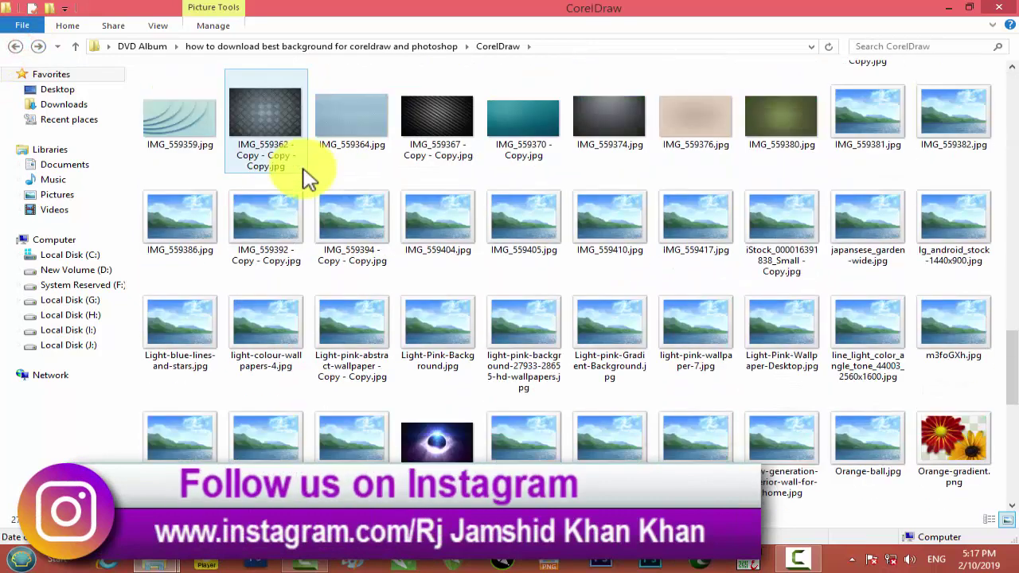
{"action": "scroll", "coordinate": [284, 164], "scroll_direction": "down", "scroll_amount": 3}
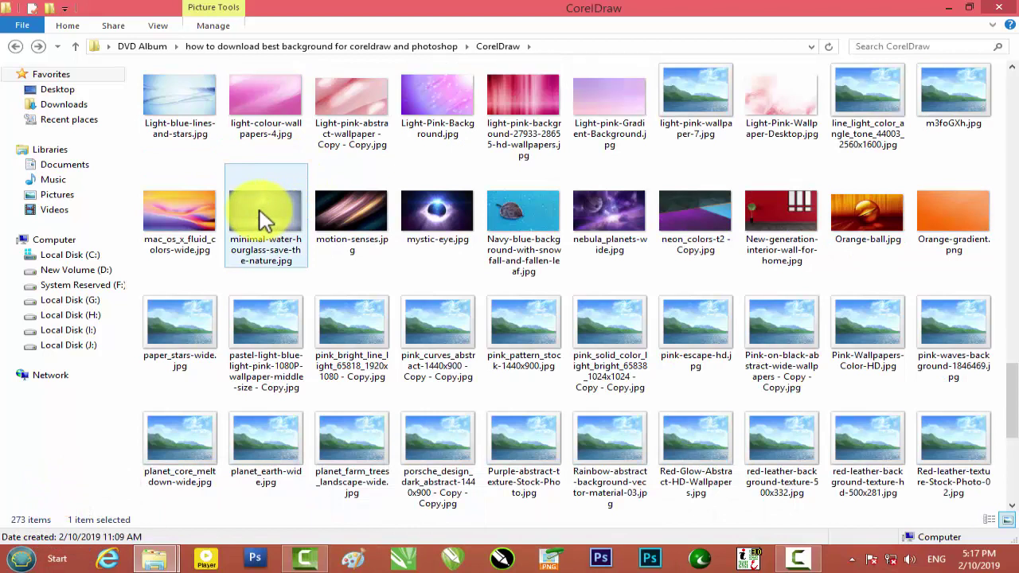
{"action": "scroll", "coordinate": [255, 208], "scroll_direction": "down", "scroll_amount": 3}
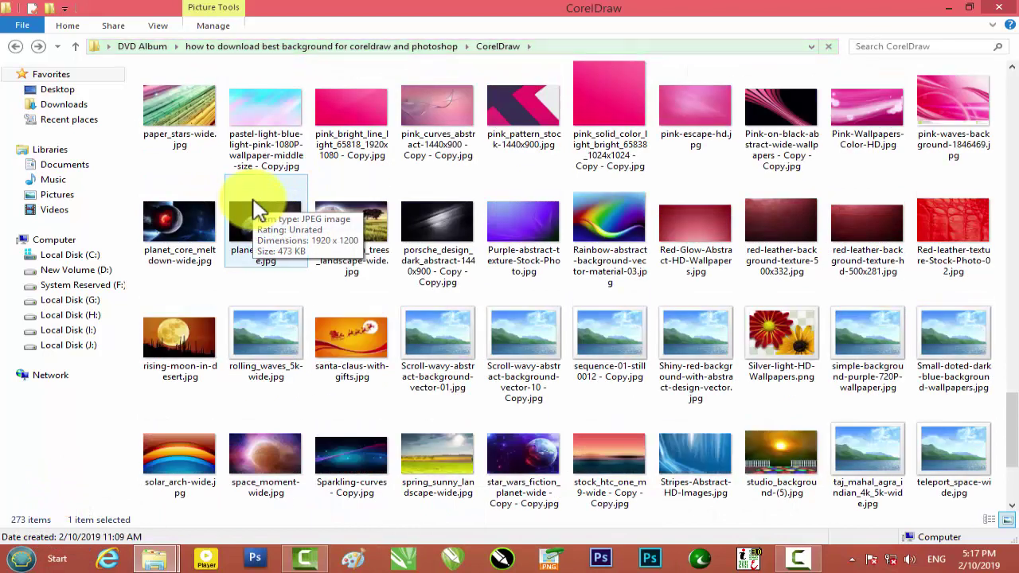
{"action": "scroll", "coordinate": [255, 209], "scroll_direction": "down", "scroll_amount": 3}
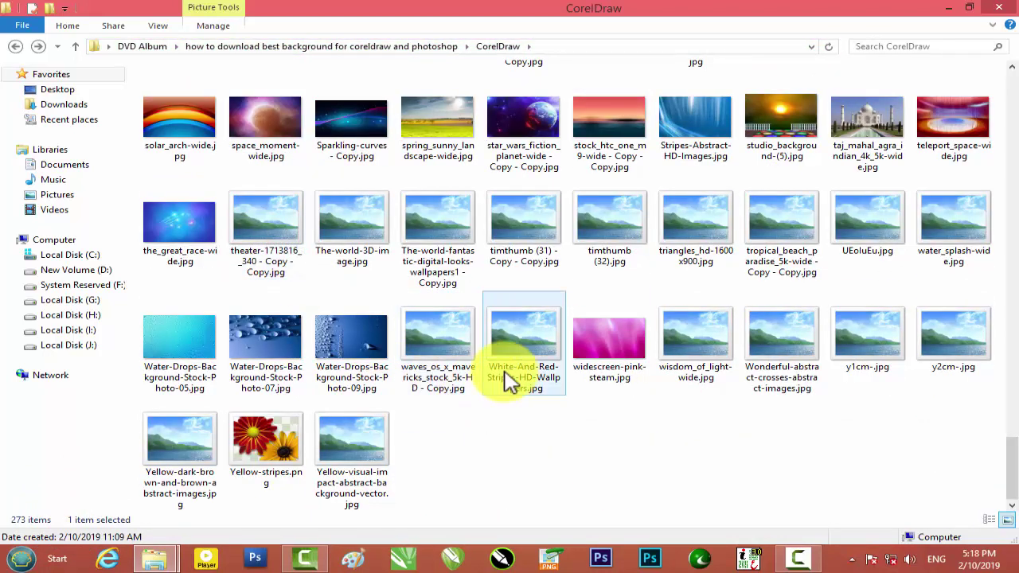
{"action": "left_click", "coordinate": [734, 445]}
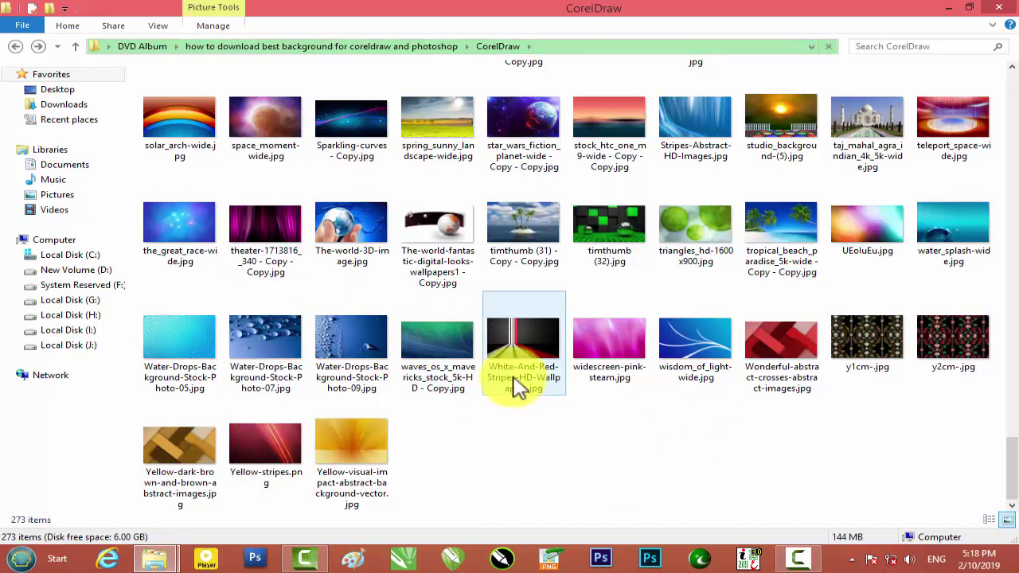
- Preview the blue IMG_559346.jpg texture in Photo Viewer, then close it
{"action": "scroll", "coordinate": [518, 387], "scroll_direction": "up", "scroll_amount": 3}
{"action": "scroll", "coordinate": [519, 387], "scroll_direction": "up", "scroll_amount": 5}
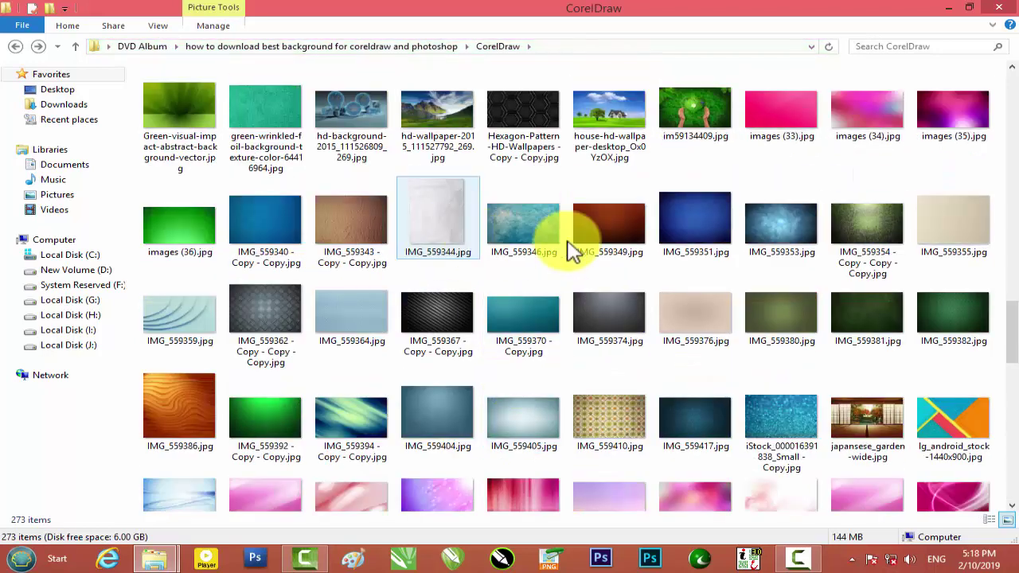
{"action": "left_click", "coordinate": [538, 238]}
{"action": "double_click", "coordinate": [537, 237]}
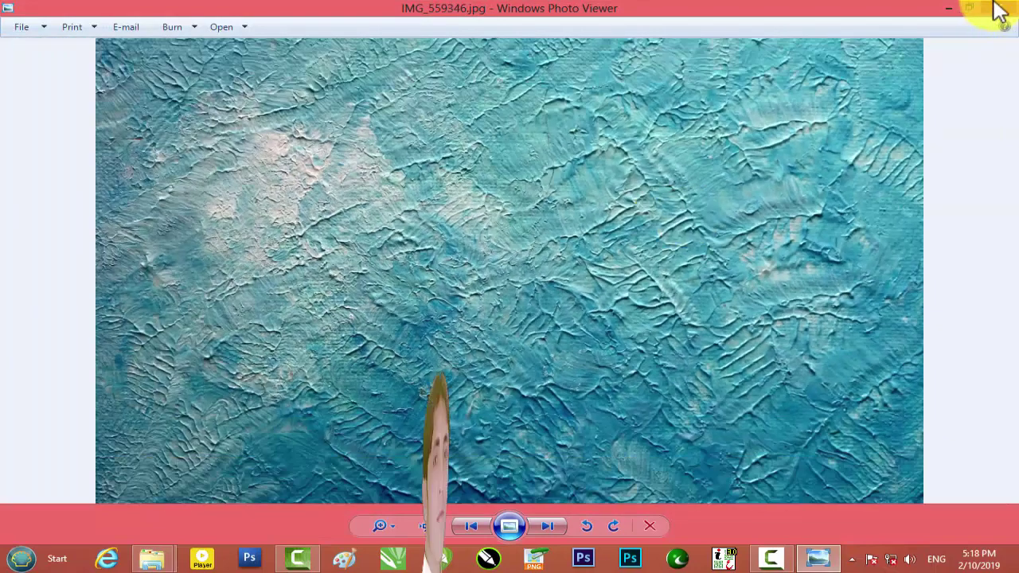
{"action": "left_click", "coordinate": [997, 9]}
- Scroll back and forth through the CorelDraw folder's background images
{"action": "scroll", "coordinate": [633, 296], "scroll_direction": "up", "scroll_amount": 3}
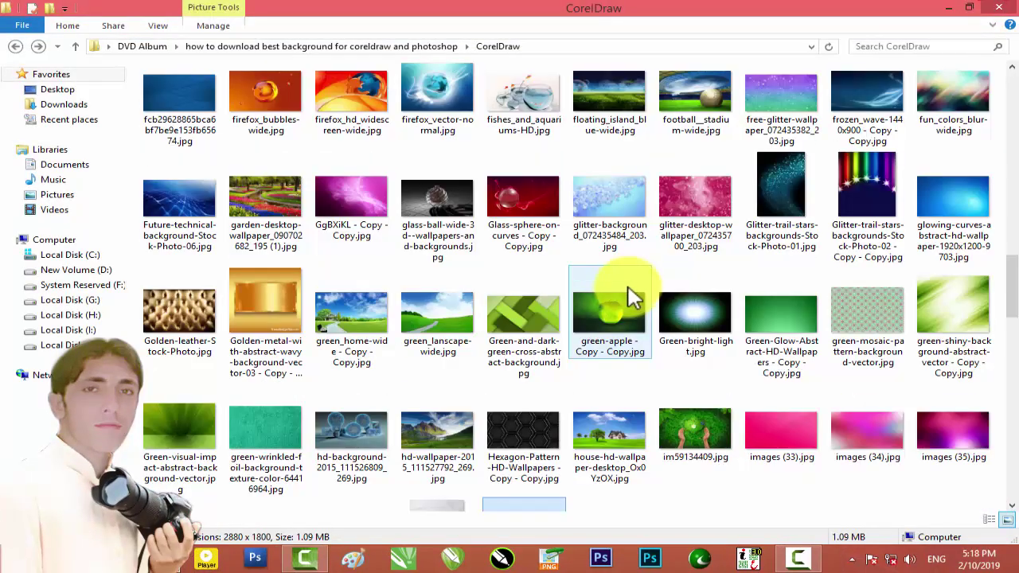
{"action": "scroll", "coordinate": [617, 277], "scroll_direction": "up", "scroll_amount": 3}
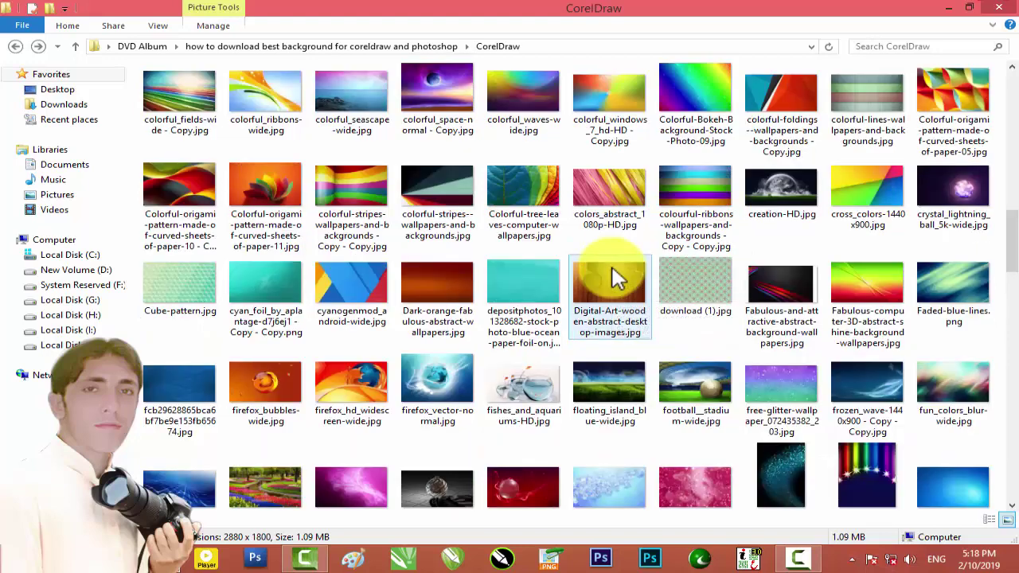
{"action": "scroll", "coordinate": [617, 277], "scroll_direction": "up", "scroll_amount": 5}
{"action": "scroll", "coordinate": [617, 277], "scroll_direction": "up", "scroll_amount": 5}
{"action": "scroll", "coordinate": [617, 277], "scroll_direction": "up", "scroll_amount": 3}
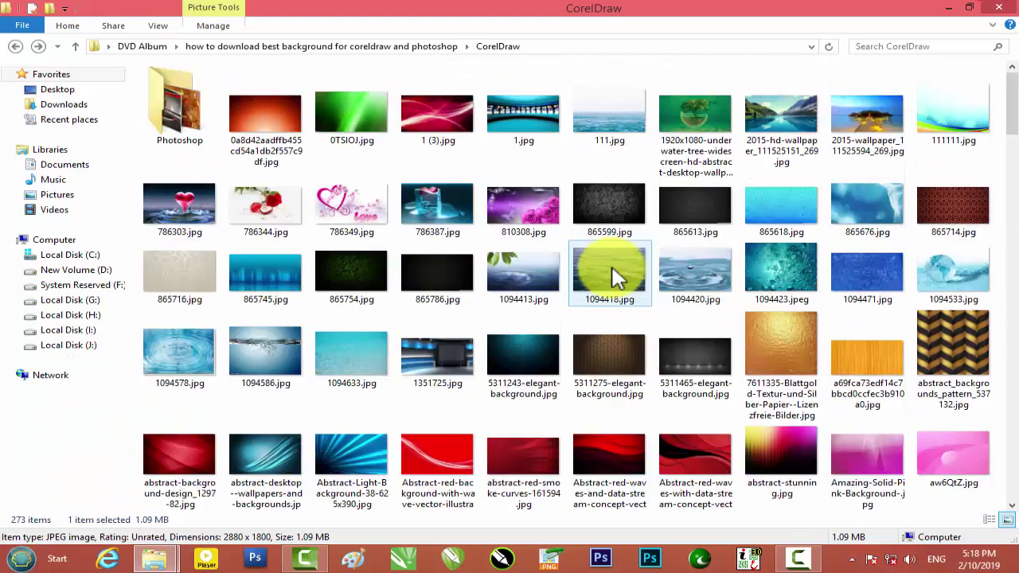
{"action": "scroll", "coordinate": [617, 277], "scroll_direction": "down", "scroll_amount": 3}
{"action": "scroll", "coordinate": [617, 277], "scroll_direction": "down", "scroll_amount": 3}
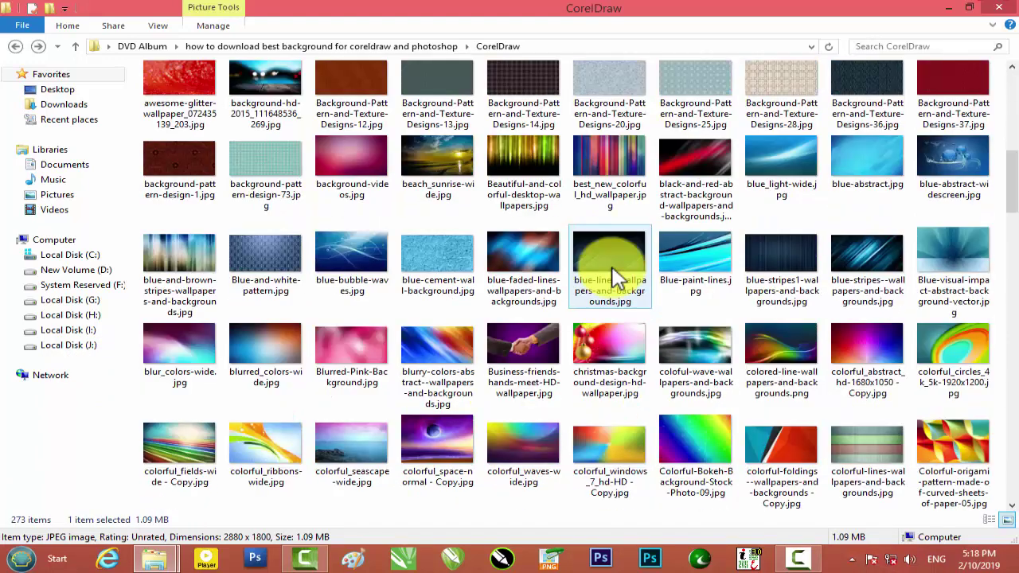
{"action": "scroll", "coordinate": [617, 277], "scroll_direction": "down", "scroll_amount": 3}
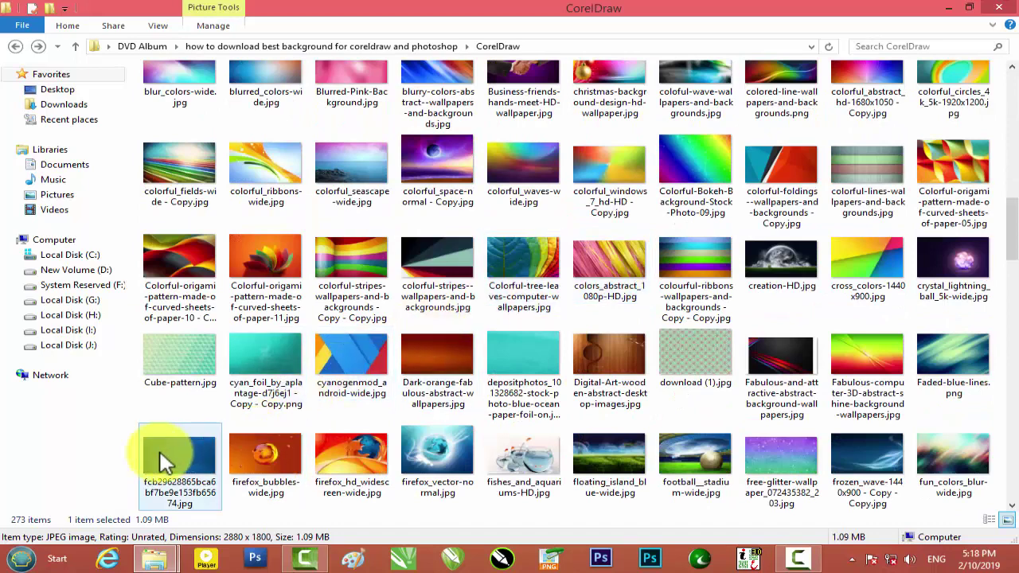
{"action": "scroll", "coordinate": [268, 314], "scroll_direction": "up", "scroll_amount": 10}
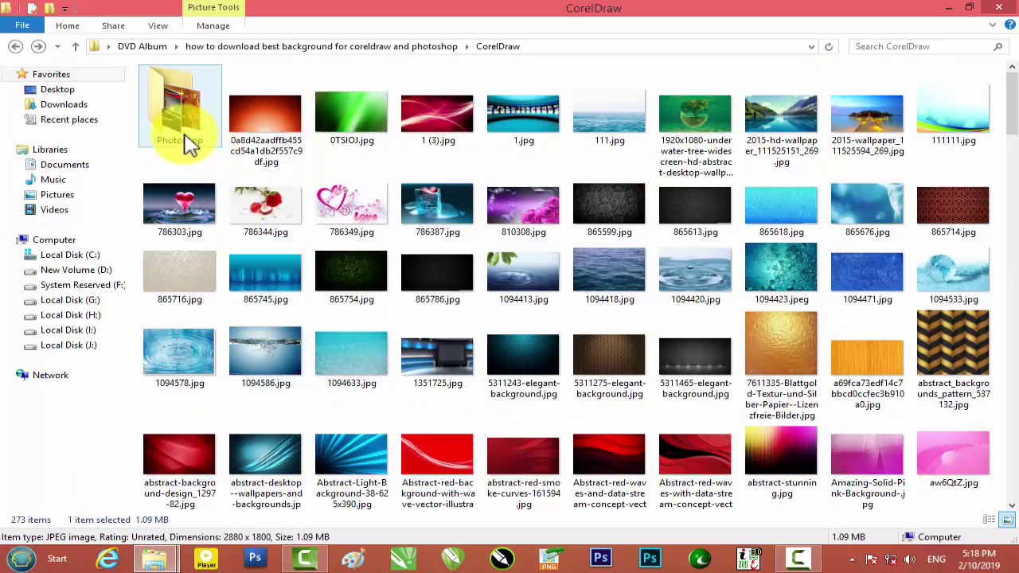
- In the Photoshop subfolder, select its 34 images and preview 1 (2).jpg
{"action": "double_click", "coordinate": [185, 140]}
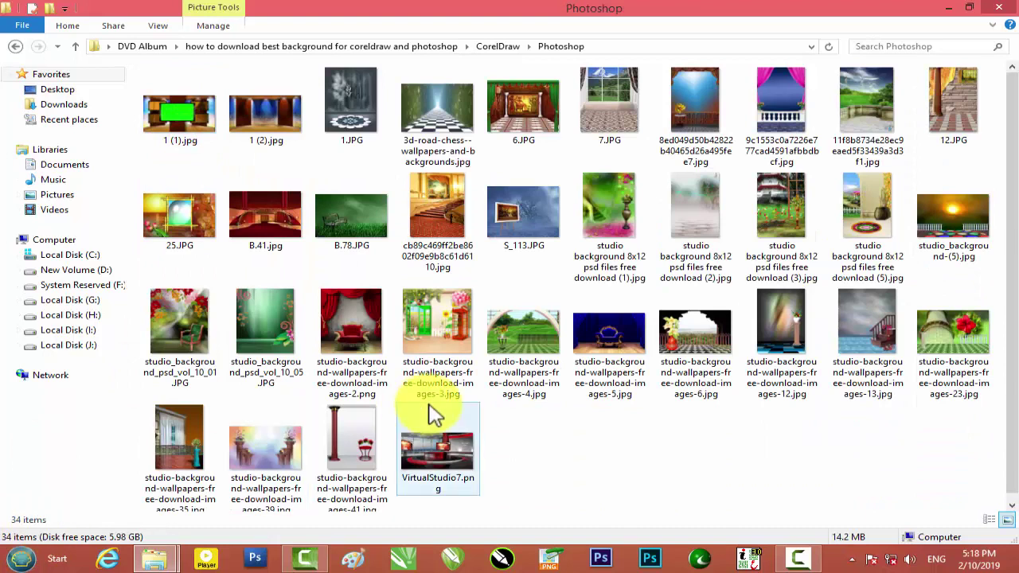
{"action": "left_click_drag", "start_coordinate": [923, 485], "coordinate": [179, 111]}
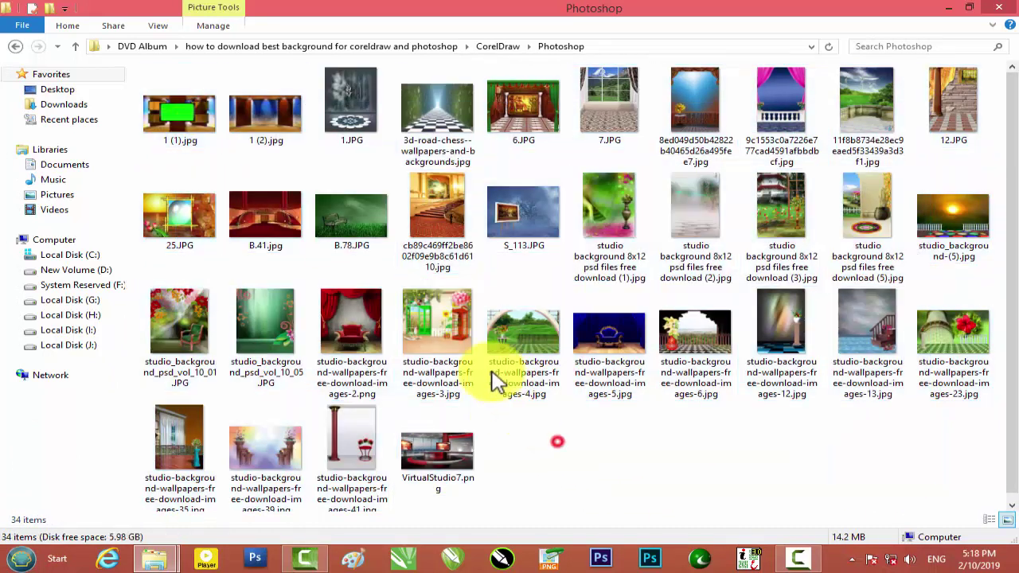
{"action": "double_click", "coordinate": [264, 120]}
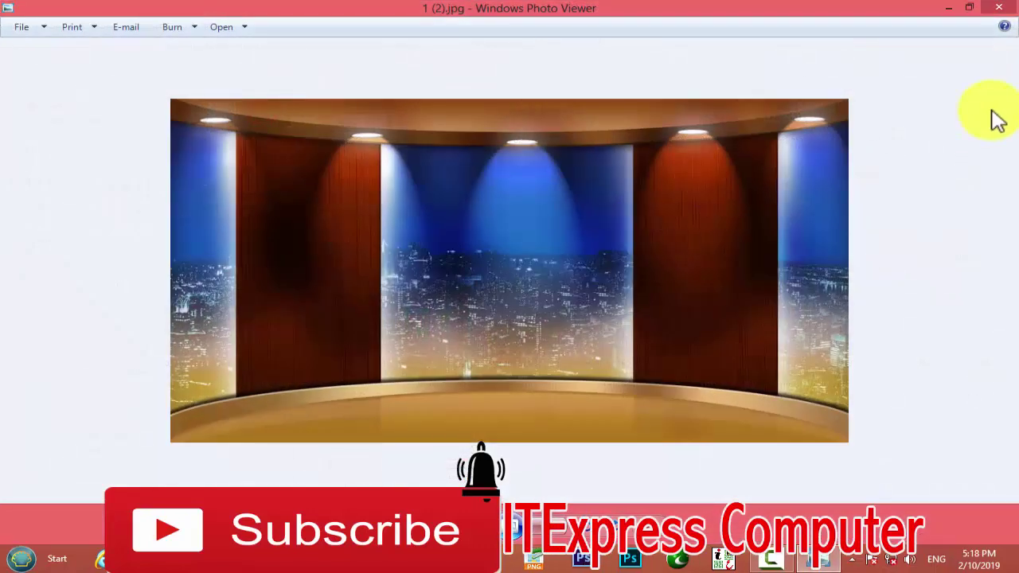
{"action": "left_click", "coordinate": [999, 11]}
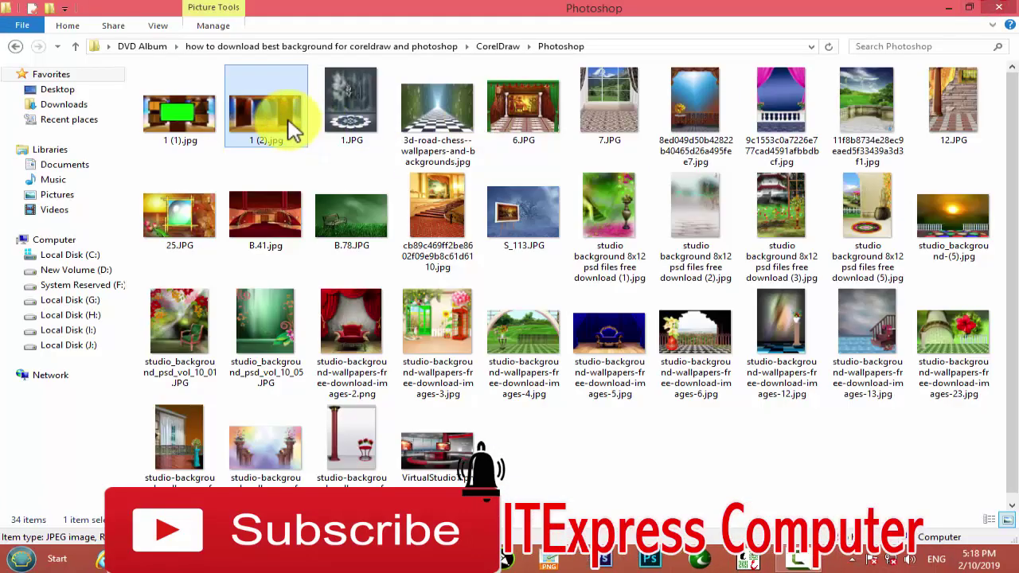
{"action": "left_click", "coordinate": [585, 422]}
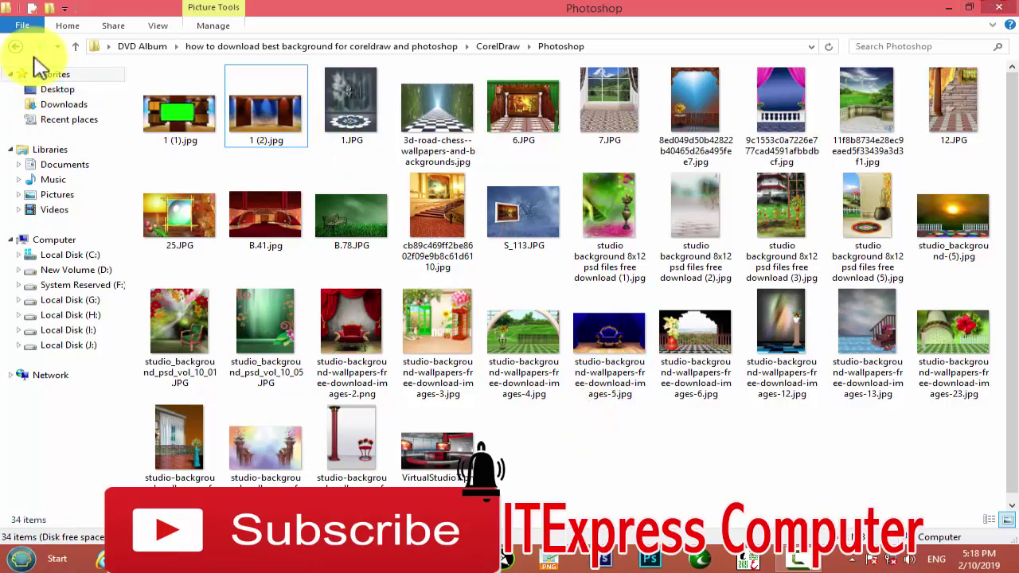
- Back in the CorelDraw folder, preview the colorful stripes background full size
{"action": "left_click", "coordinate": [12, 49]}
{"action": "scroll", "coordinate": [461, 221], "scroll_direction": "down", "scroll_amount": 5}
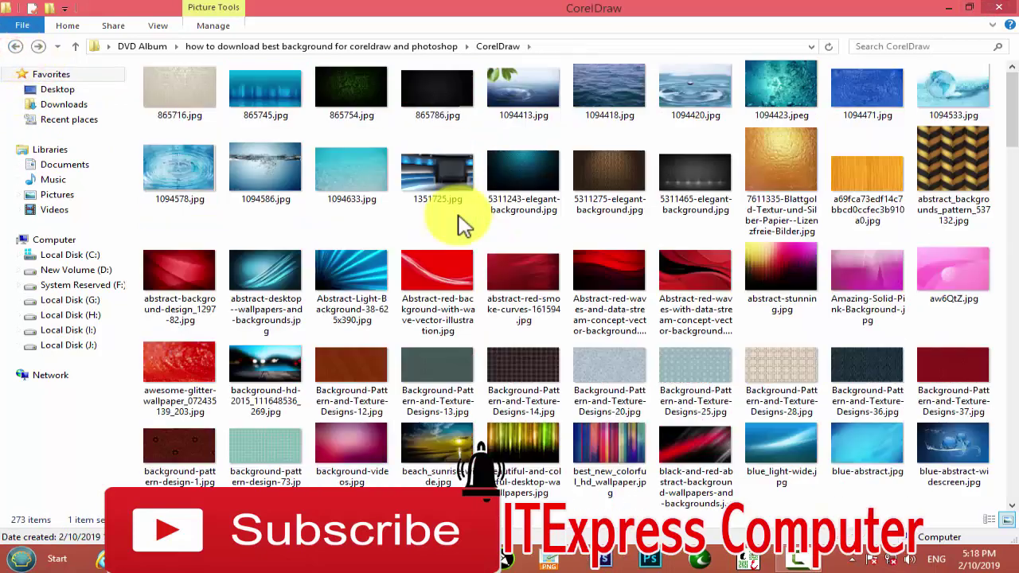
{"action": "scroll", "coordinate": [464, 227], "scroll_direction": "down", "scroll_amount": 10}
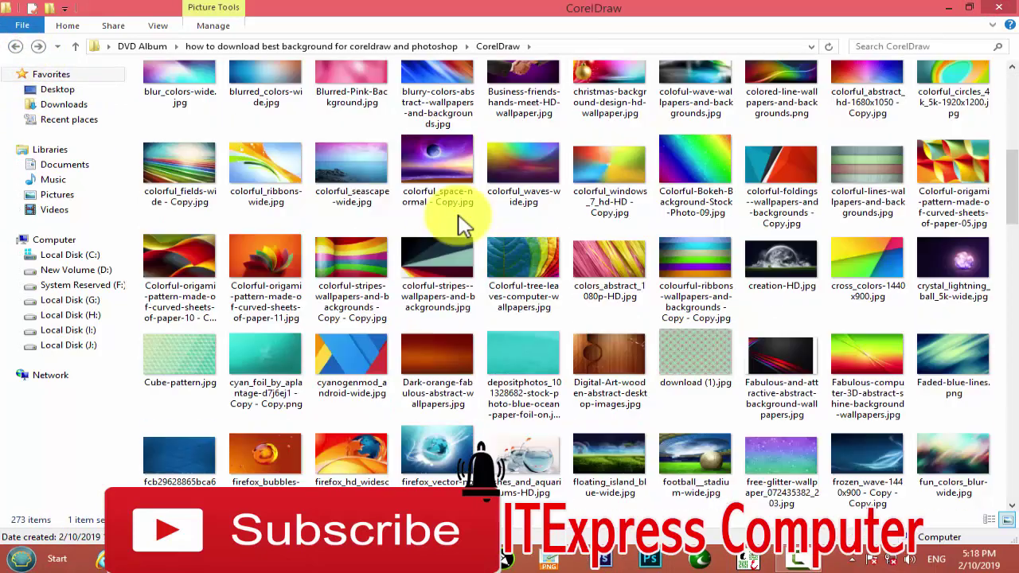
{"action": "double_click", "coordinate": [372, 273]}
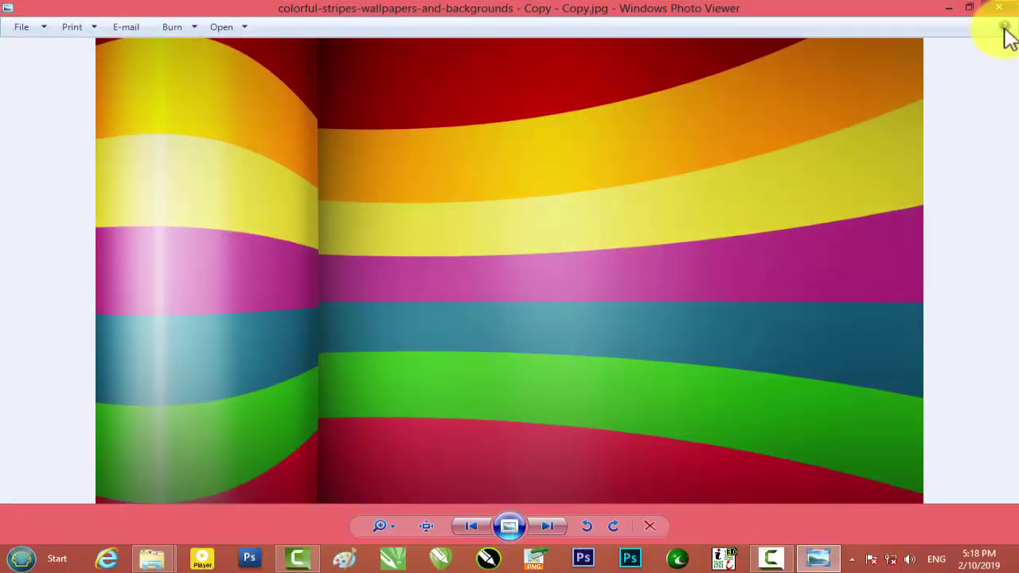
{"action": "left_click", "coordinate": [1000, 11]}
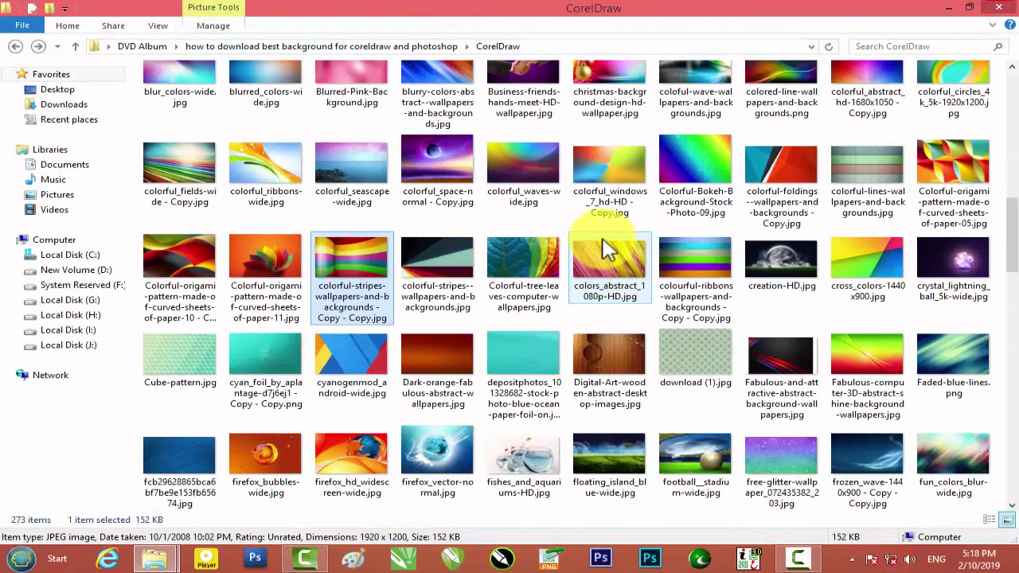
- Preview the spring_sunny_landscape image full size, then close the viewer
{"action": "scroll", "coordinate": [605, 249], "scroll_direction": "down", "scroll_amount": 3}
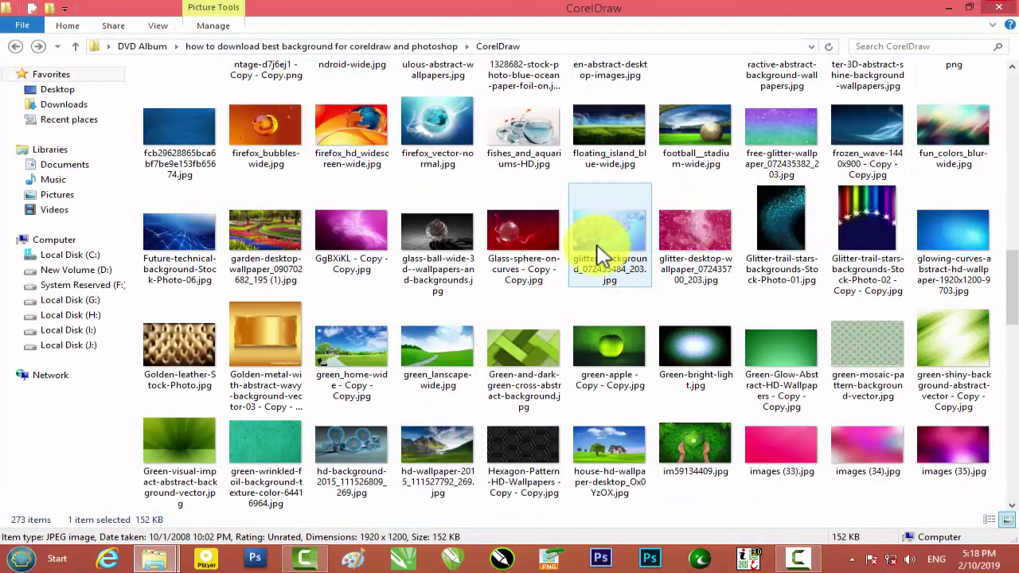
{"action": "scroll", "coordinate": [602, 255], "scroll_direction": "down", "scroll_amount": 3}
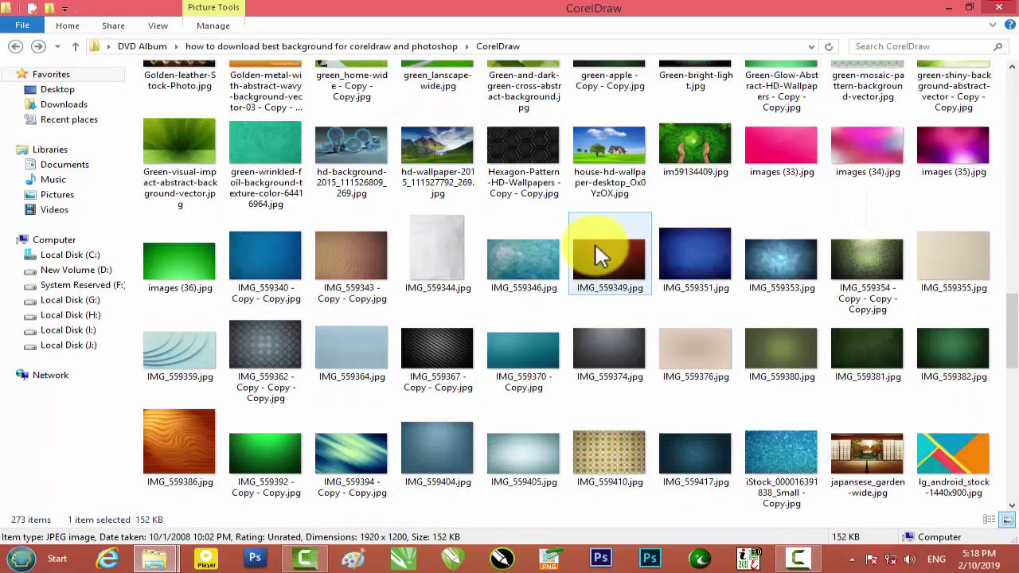
{"action": "scroll", "coordinate": [596, 245], "scroll_direction": "down", "scroll_amount": 3}
{"action": "scroll", "coordinate": [510, 234], "scroll_direction": "up", "scroll_amount": 3}
{"action": "scroll", "coordinate": [509, 239], "scroll_direction": "down", "scroll_amount": 3}
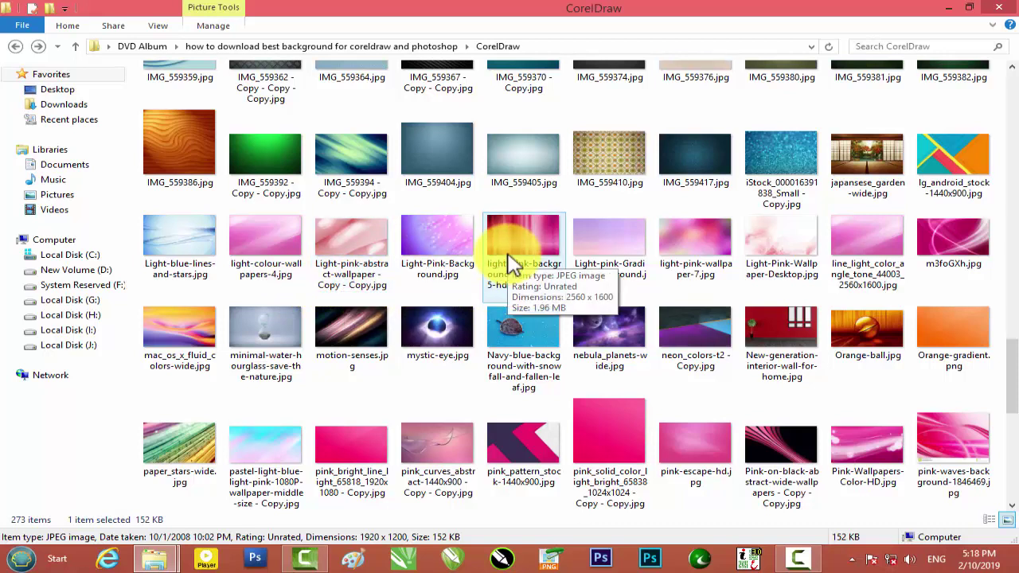
{"action": "scroll", "coordinate": [510, 259], "scroll_direction": "down", "scroll_amount": 3}
{"action": "scroll", "coordinate": [508, 253], "scroll_direction": "down", "scroll_amount": 3}
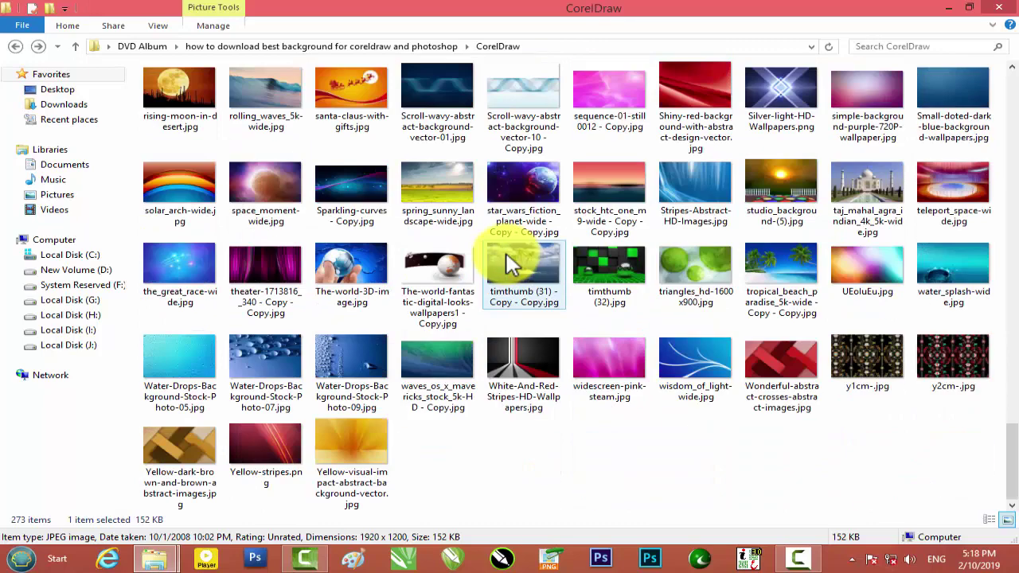
{"action": "double_click", "coordinate": [446, 208]}
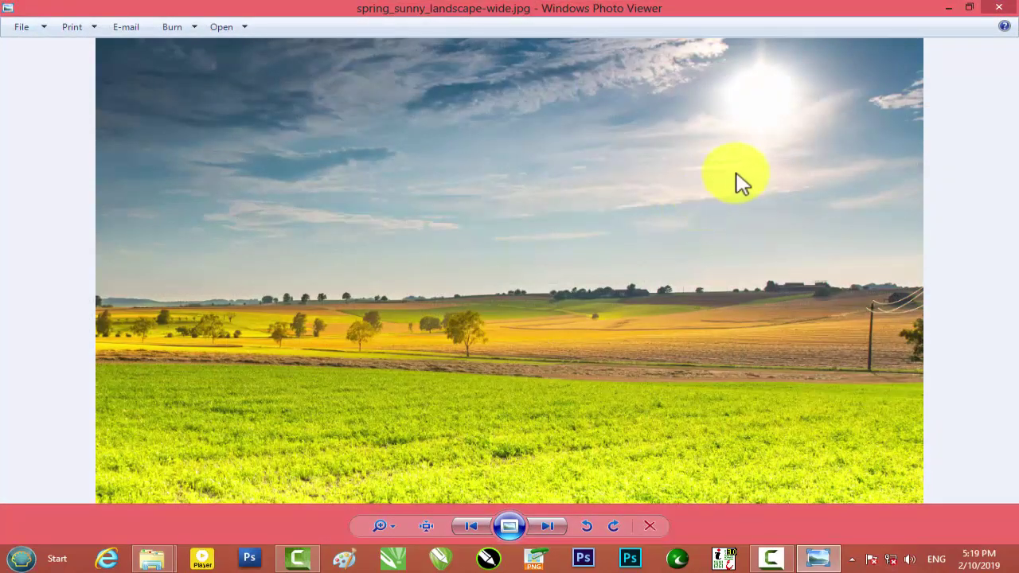
{"action": "key", "text": "alt+F4"}
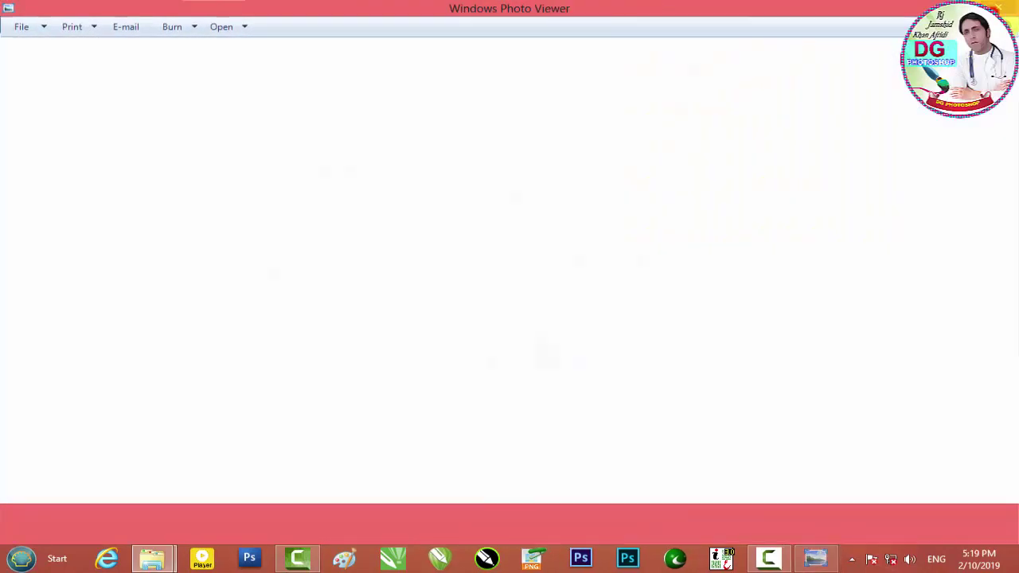
- In the parent download folder, check the three RAR archive parts' total size in Properties
{"action": "left_click", "coordinate": [16, 46]}
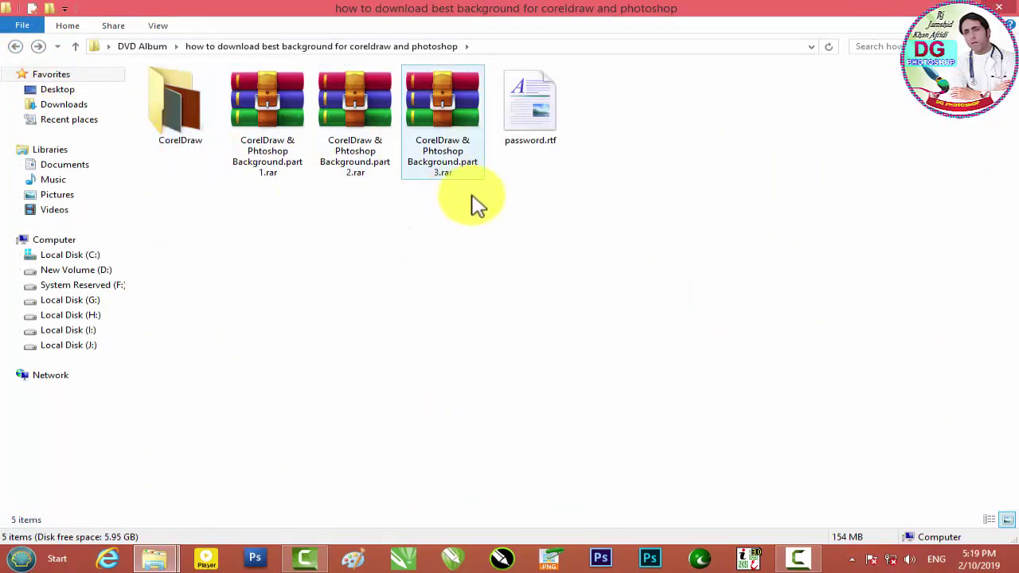
{"action": "left_click_drag", "start_coordinate": [478, 200], "coordinate": [268, 136]}
{"action": "right_click", "coordinate": [271, 135]}
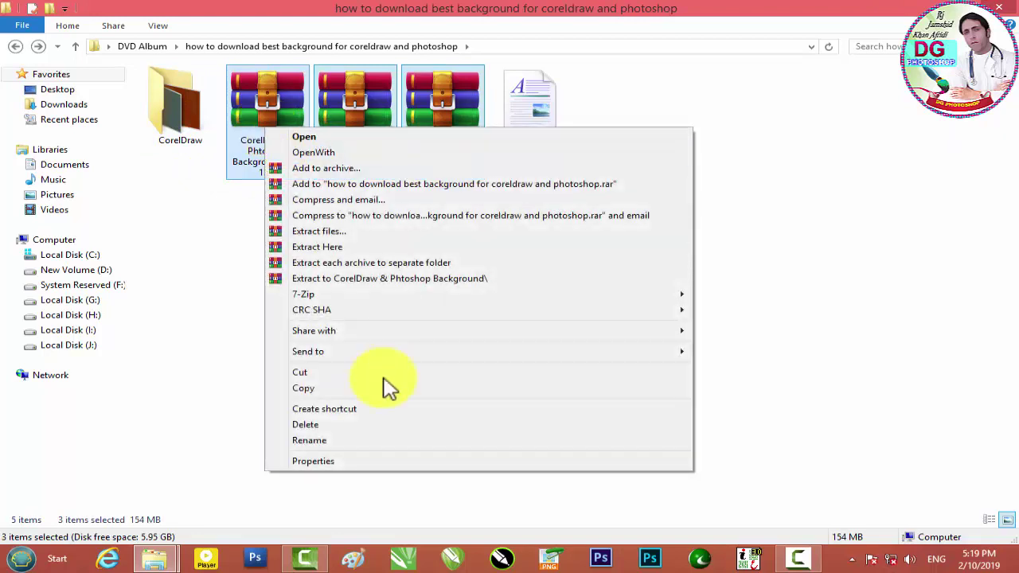
{"action": "left_click", "coordinate": [362, 462]}
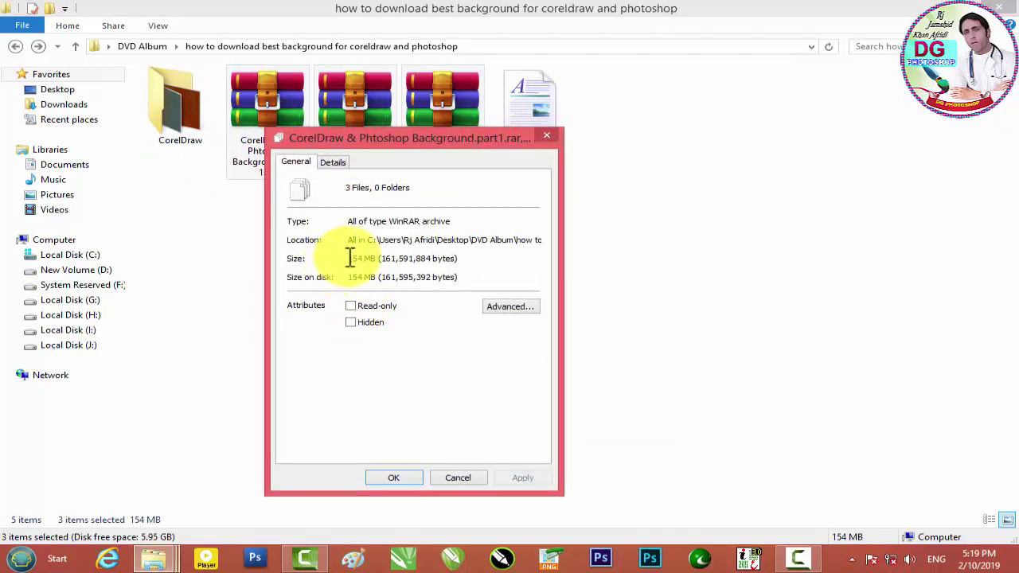
{"action": "left_click", "coordinate": [448, 479]}
- Check the CorelDraw folder's size in its Properties dialog
{"action": "right_click", "coordinate": [203, 149]}
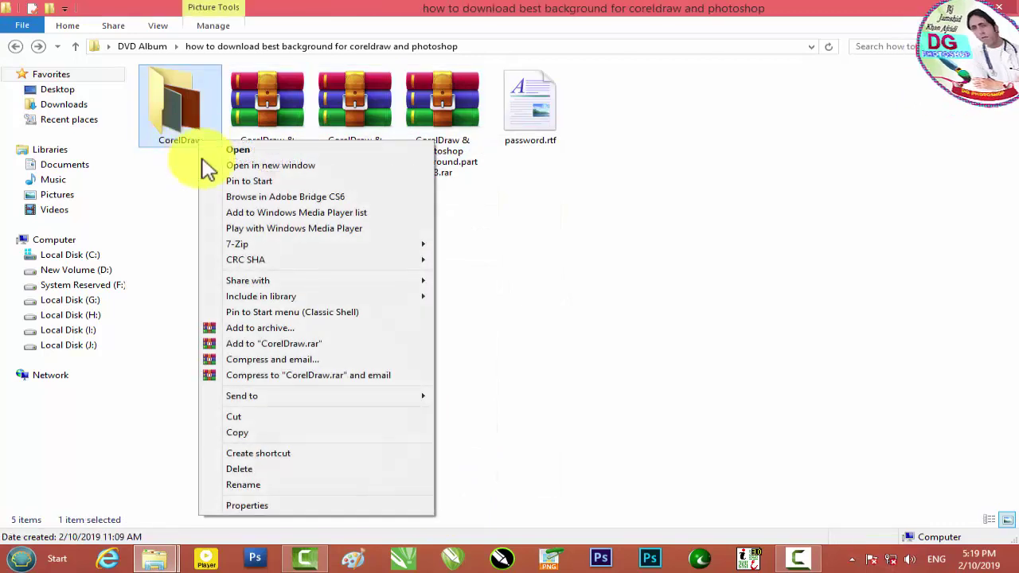
{"action": "left_click", "coordinate": [295, 502]}
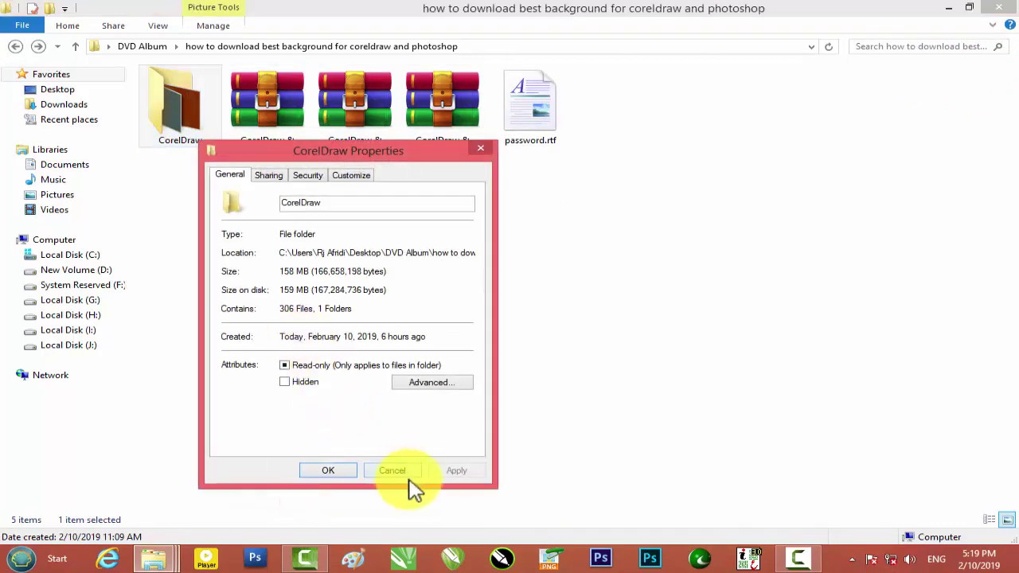
{"action": "left_click", "coordinate": [407, 478]}
{"action": "left_click", "coordinate": [364, 335]}
- Reselect the three RAR parts, then enter the CorelDraw folder and launch CorelDRAW X7
{"action": "left_click_drag", "start_coordinate": [483, 191], "coordinate": [297, 137]}
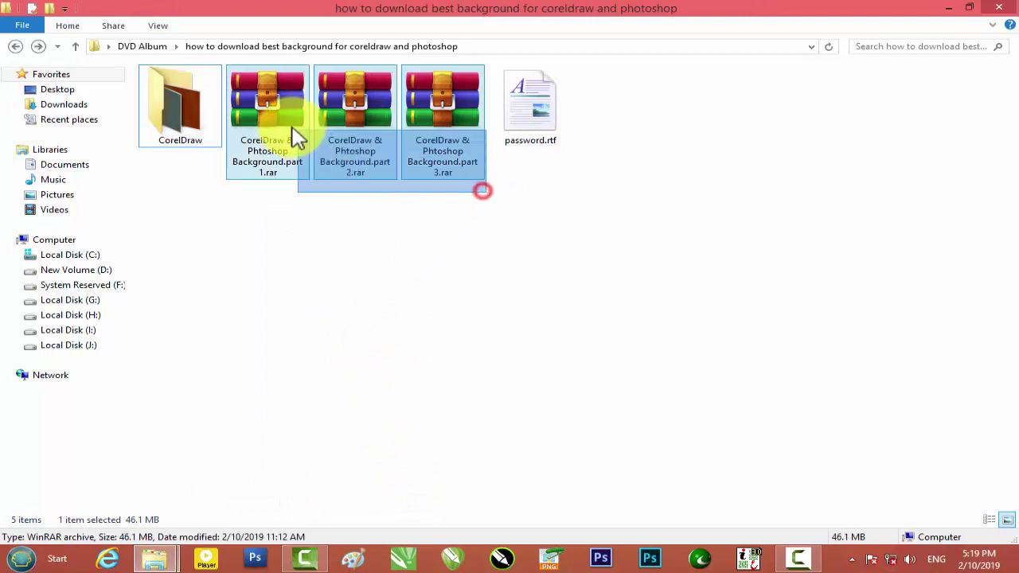
{"action": "left_click", "coordinate": [351, 233]}
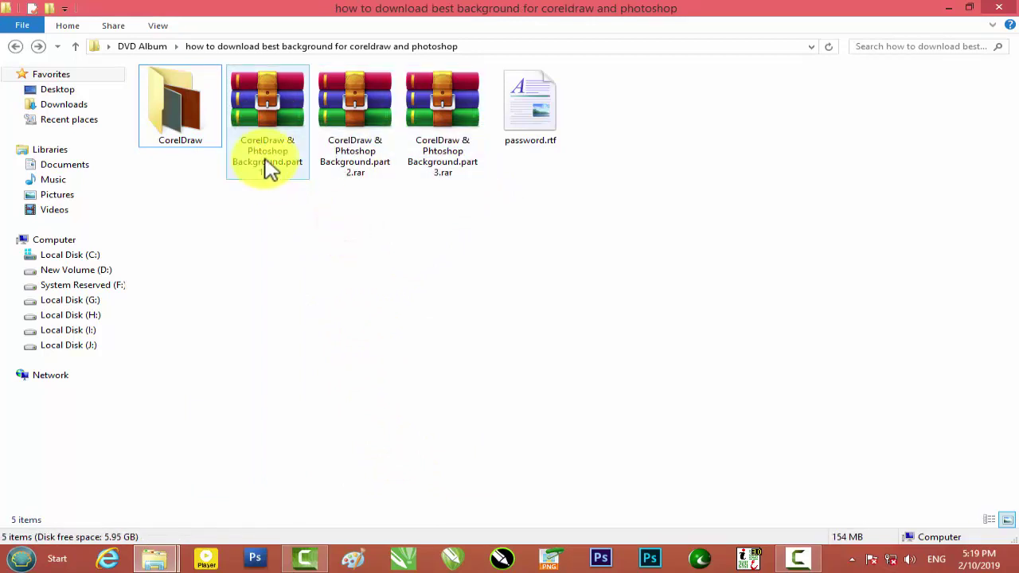
{"action": "right_click", "coordinate": [271, 169]}
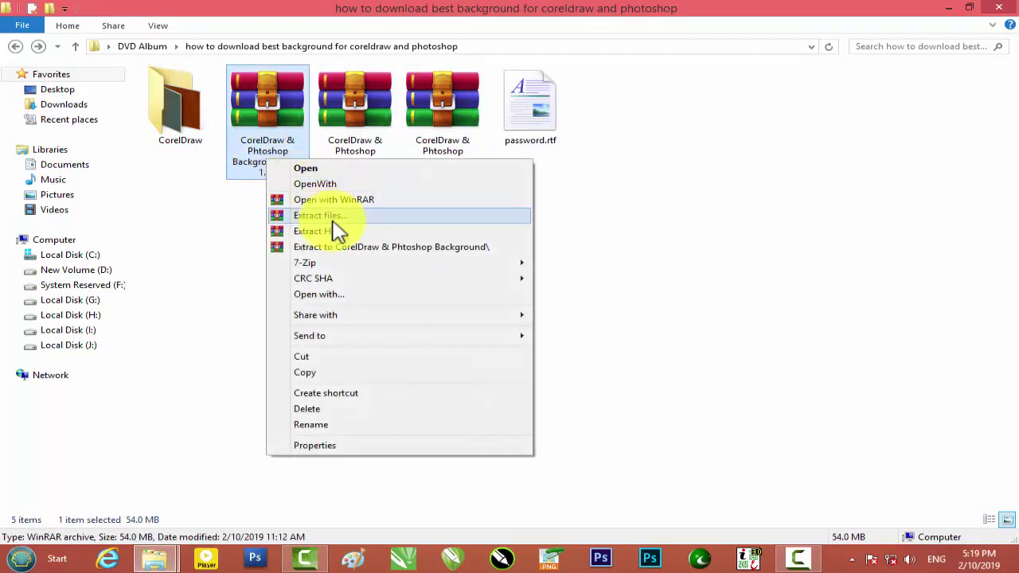
{"action": "left_click", "coordinate": [568, 199]}
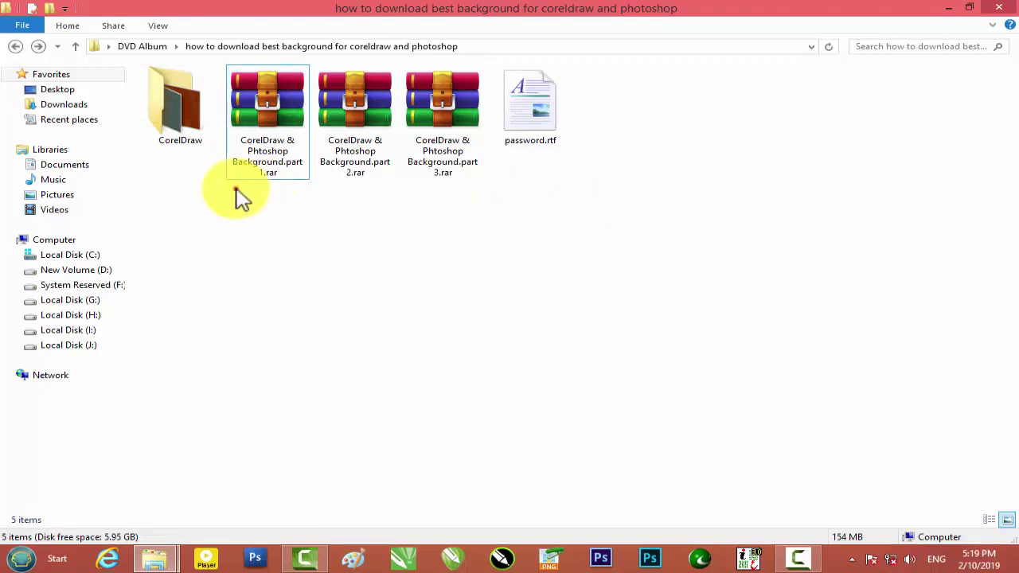
{"action": "left_click_drag", "start_coordinate": [241, 197], "coordinate": [442, 145]}
{"action": "left_click", "coordinate": [583, 216]}
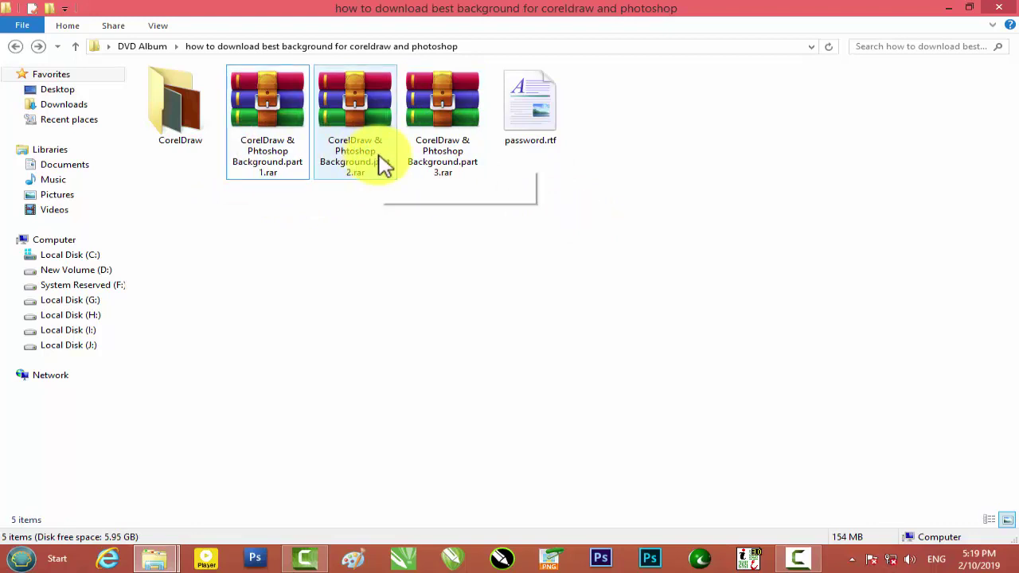
{"action": "double_click", "coordinate": [186, 143]}
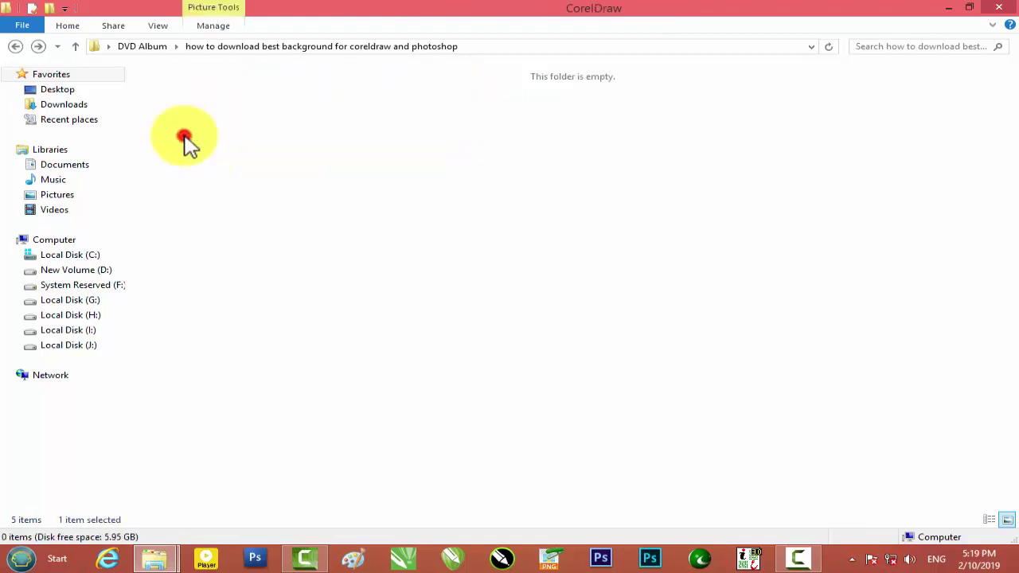
{"action": "left_click", "coordinate": [406, 560]}
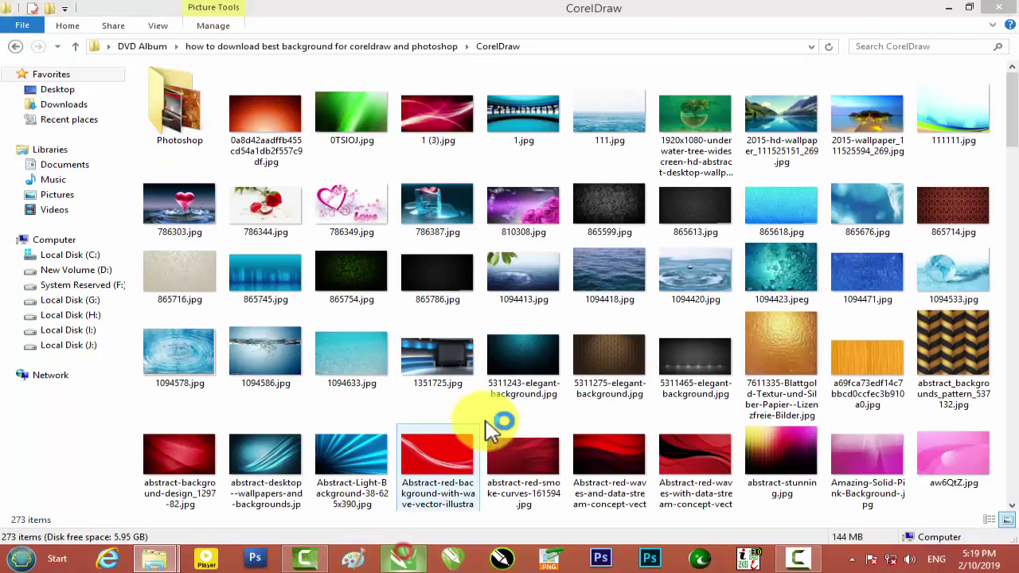
- Create Untitled-1, an 11.0 × 8.5 in Letter landscape document, with default settings
{"action": "left_click", "coordinate": [945, 10]}
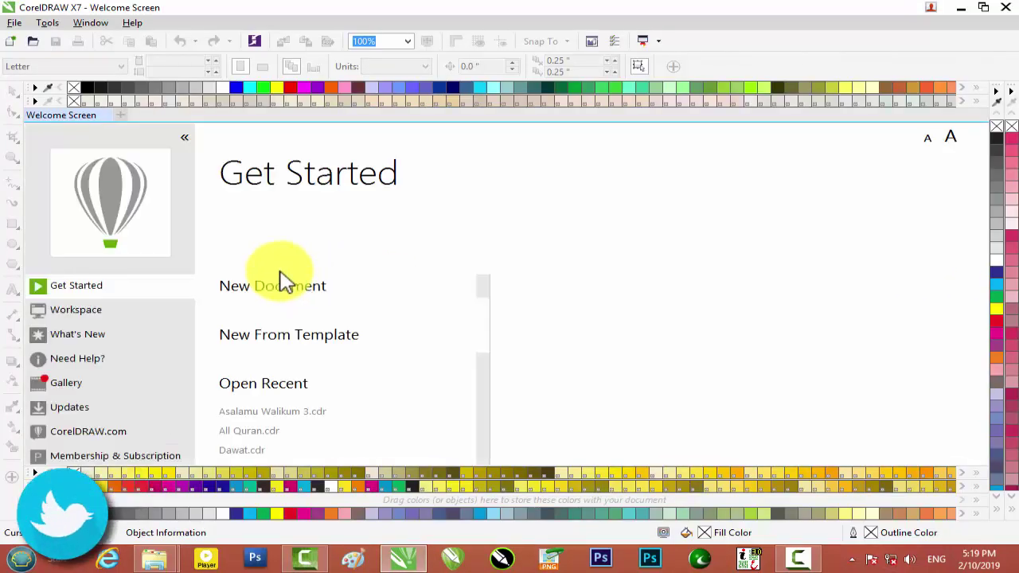
{"action": "left_click", "coordinate": [280, 284]}
{"action": "left_click", "coordinate": [512, 424]}
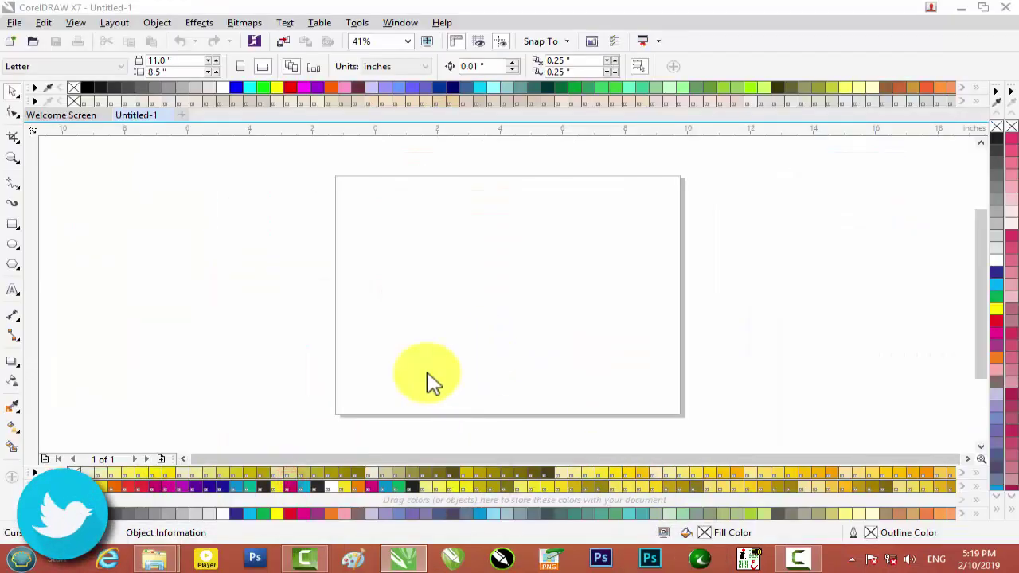
{"action": "left_click", "coordinate": [157, 560]}
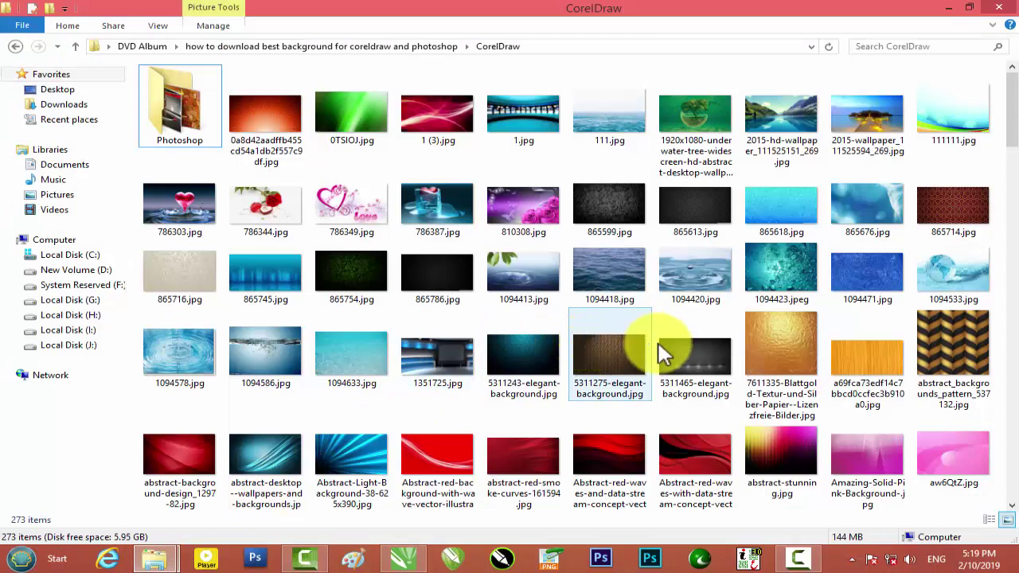
- Paste 5311275-elegant-background.jpg from Explorer onto the Untitled-1 page
{"action": "left_click", "coordinate": [625, 351]}
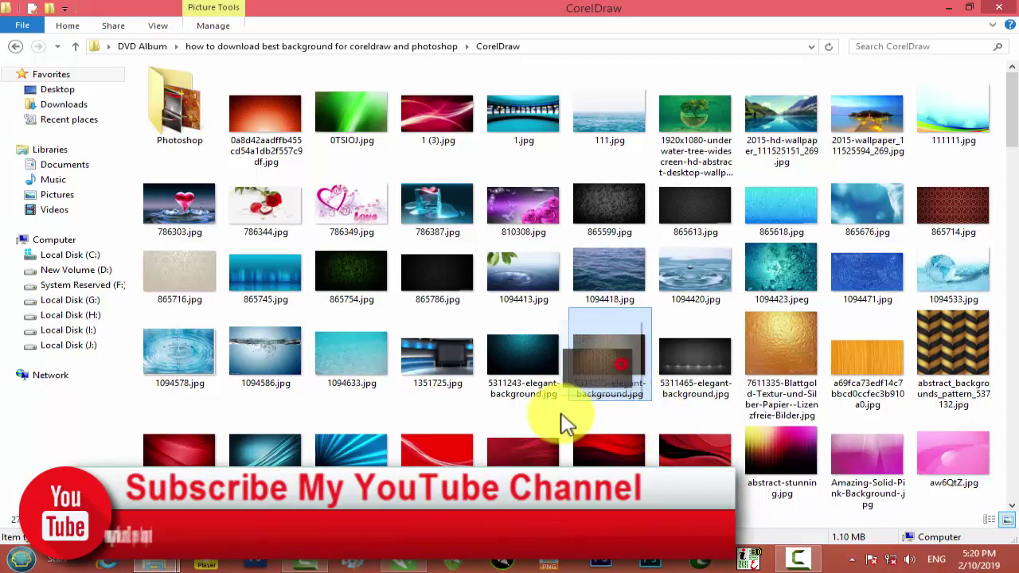
{"action": "scroll", "coordinate": [382, 545], "scroll_direction": "down", "scroll_amount": 1}
{"action": "left_click", "coordinate": [402, 562]}
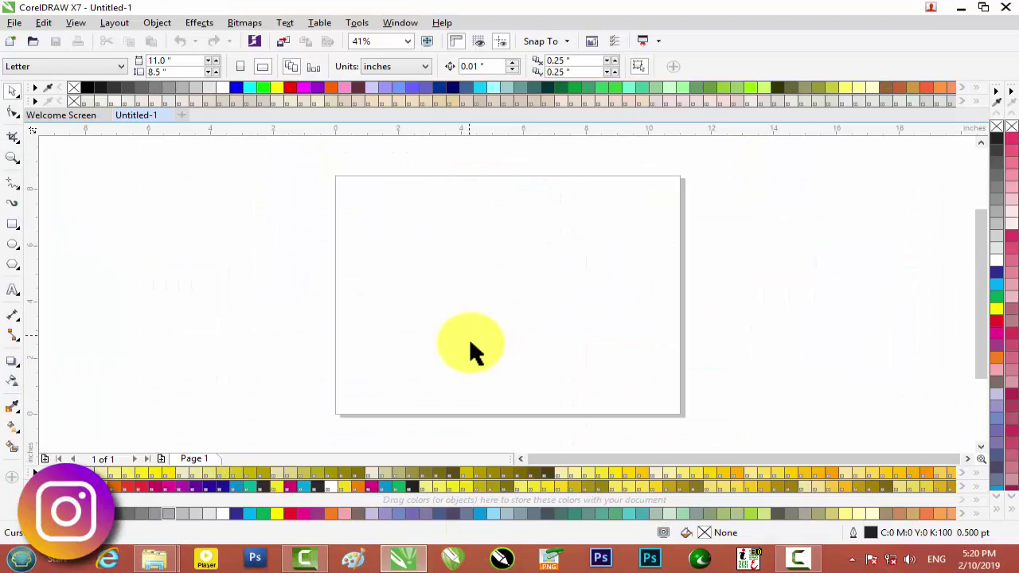
{"action": "key", "text": "ctrl+v"}
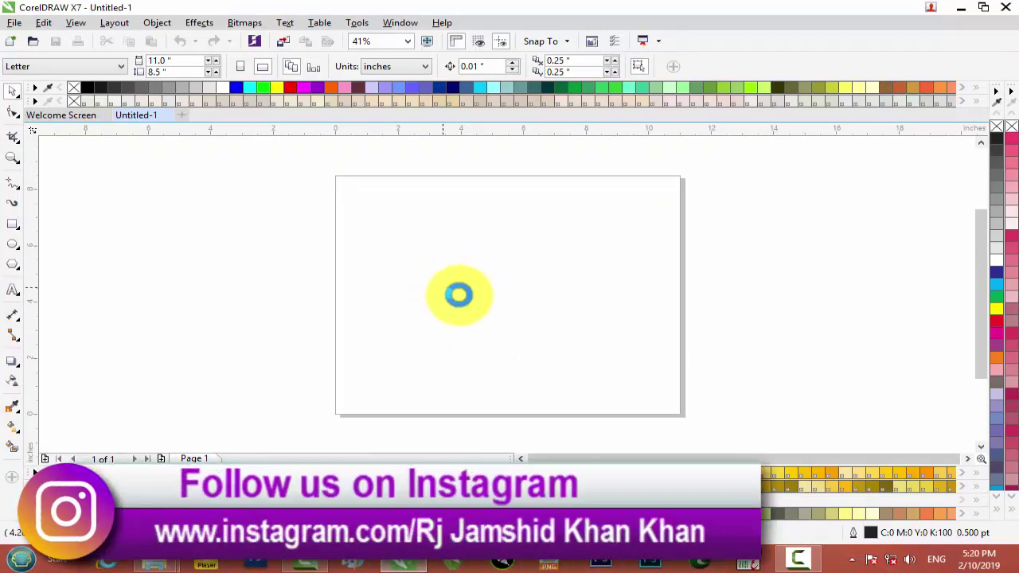
{"action": "left_click", "coordinate": [656, 304]}
- Import All Quran.cdr from H:\Wallpaper\Calligraphy\2019 Calligraphy\New folder
{"action": "right_click", "coordinate": [621, 246]}
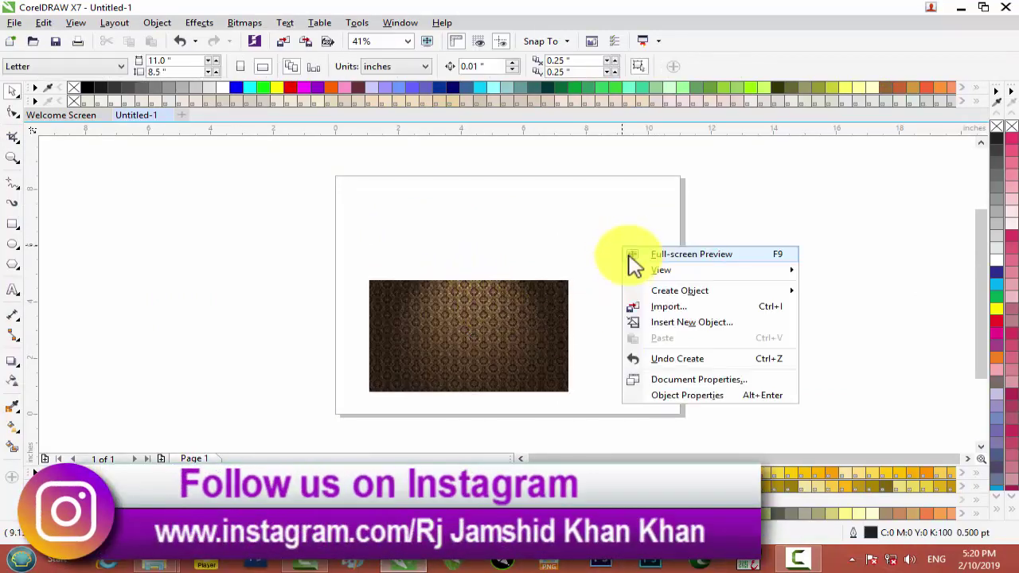
{"action": "left_click", "coordinate": [681, 306]}
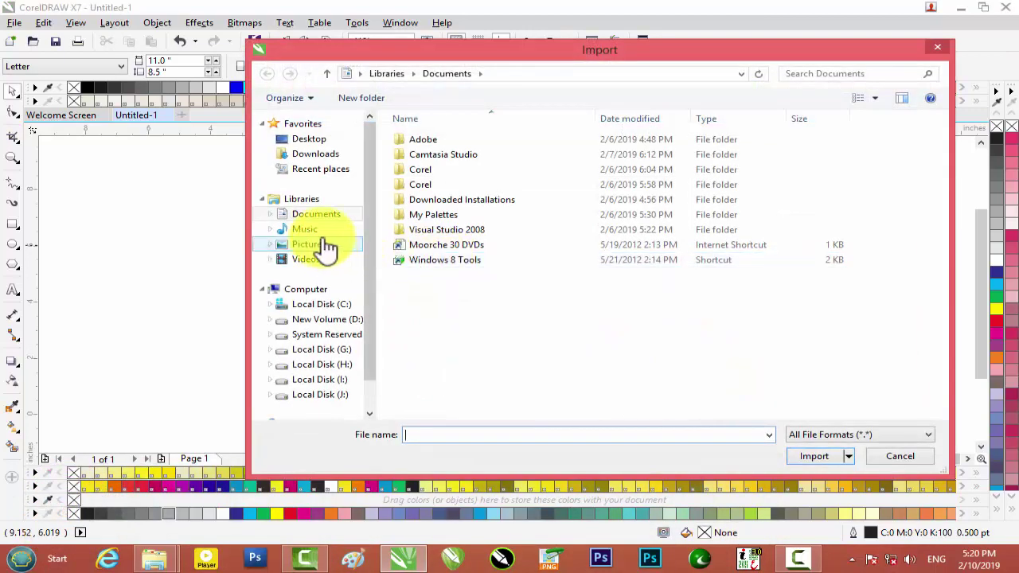
{"action": "left_click_drag", "start_coordinate": [369, 236], "coordinate": [374, 301]}
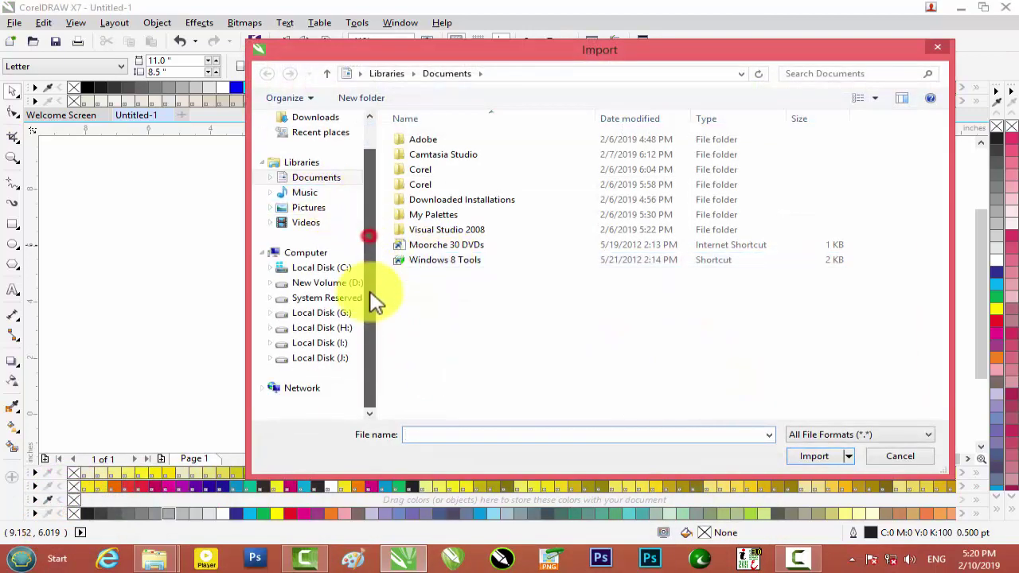
{"action": "left_click", "coordinate": [345, 328]}
{"action": "double_click", "coordinate": [455, 262]}
{"action": "double_click", "coordinate": [672, 179]}
{"action": "double_click", "coordinate": [454, 178]}
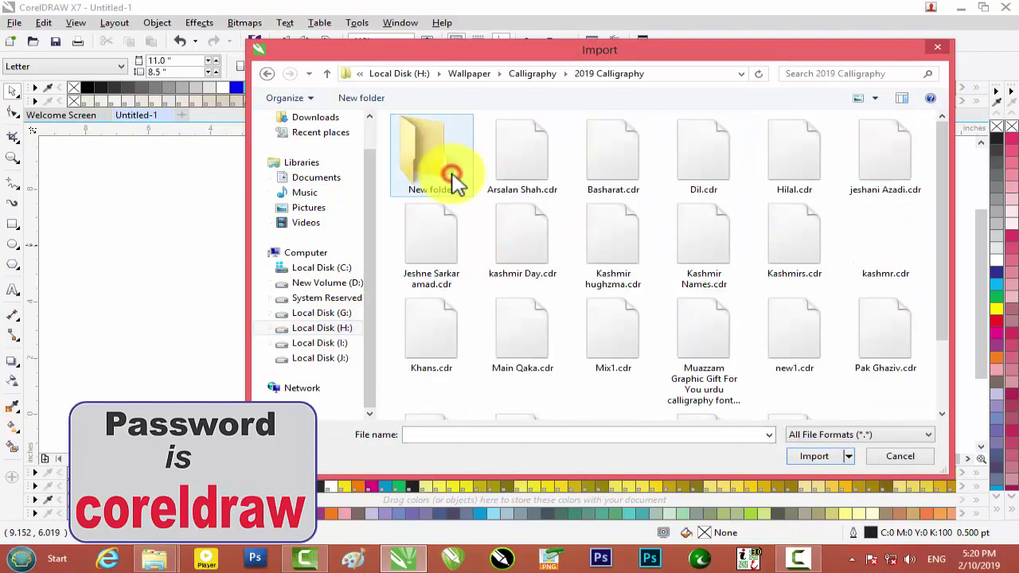
{"action": "double_click", "coordinate": [453, 180]}
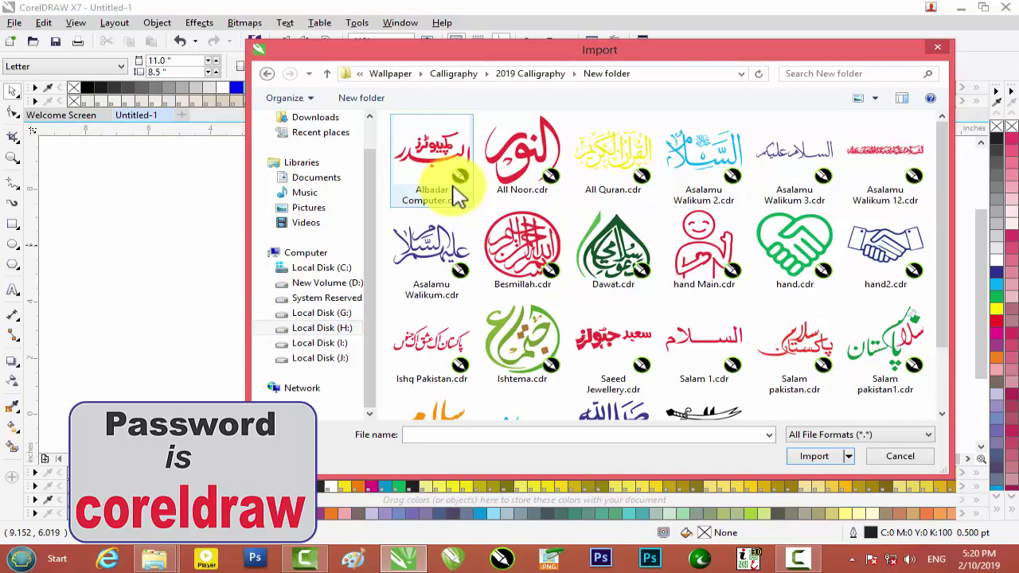
{"action": "left_click", "coordinate": [519, 159]}
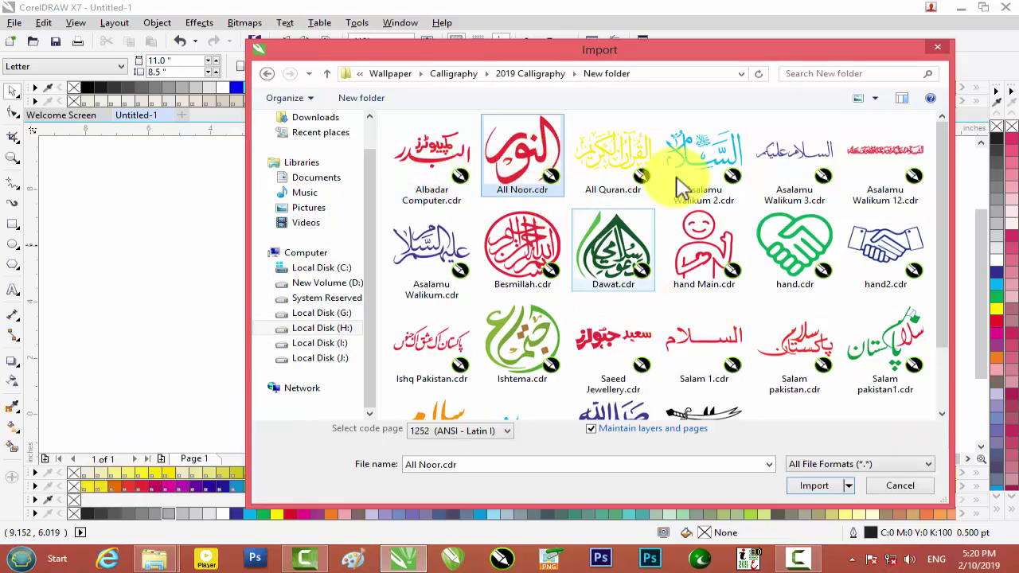
{"action": "left_click", "coordinate": [621, 156]}
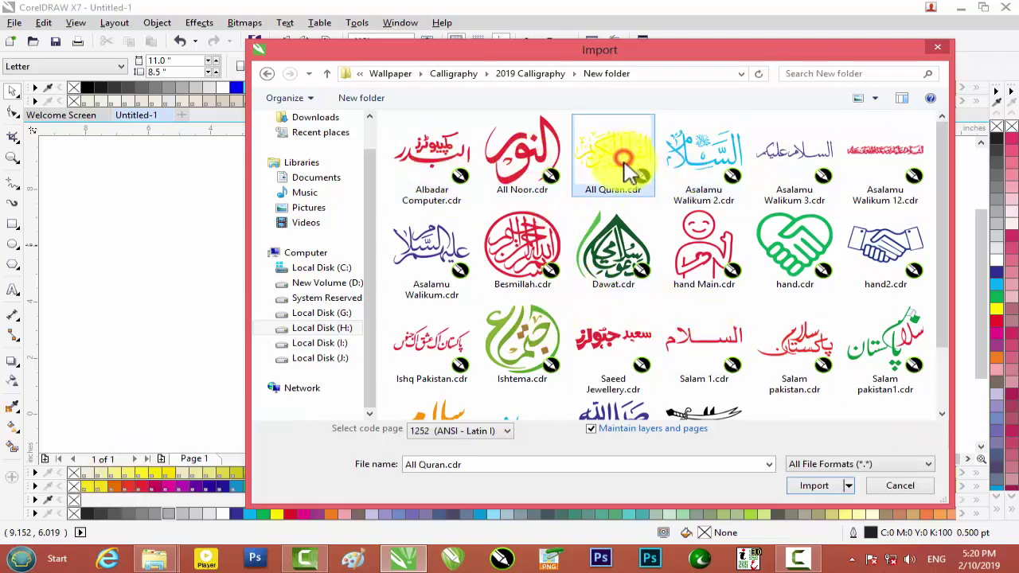
{"action": "left_click", "coordinate": [812, 488]}
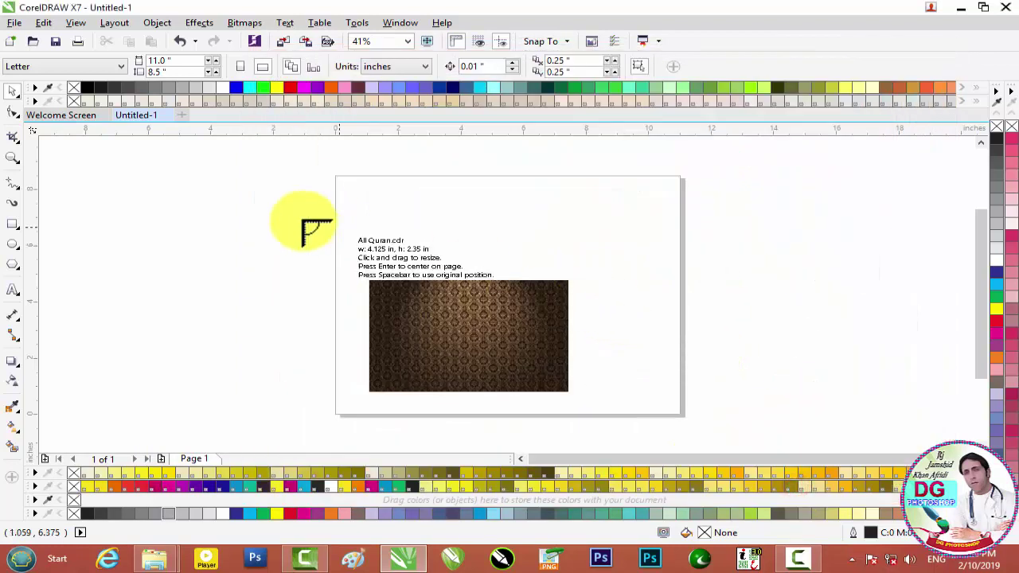
- Place the Quran calligraphy, centre it over the brown image, and fill it red
{"action": "left_click_drag", "start_coordinate": [234, 199], "coordinate": [368, 267]}
{"action": "left_click_drag", "start_coordinate": [369, 305], "coordinate": [369, 305]}
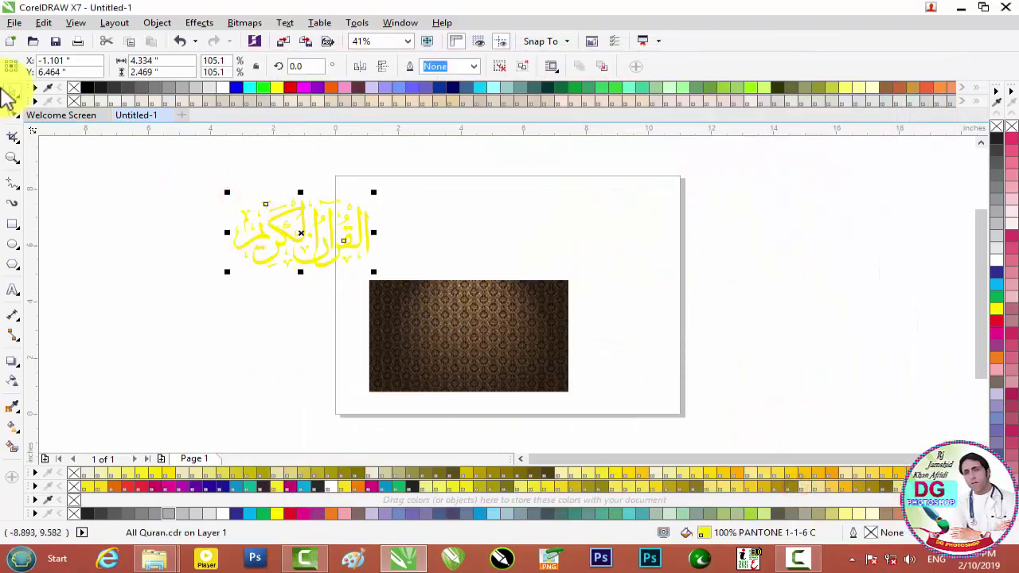
{"action": "left_click_drag", "start_coordinate": [299, 236], "coordinate": [469, 340]}
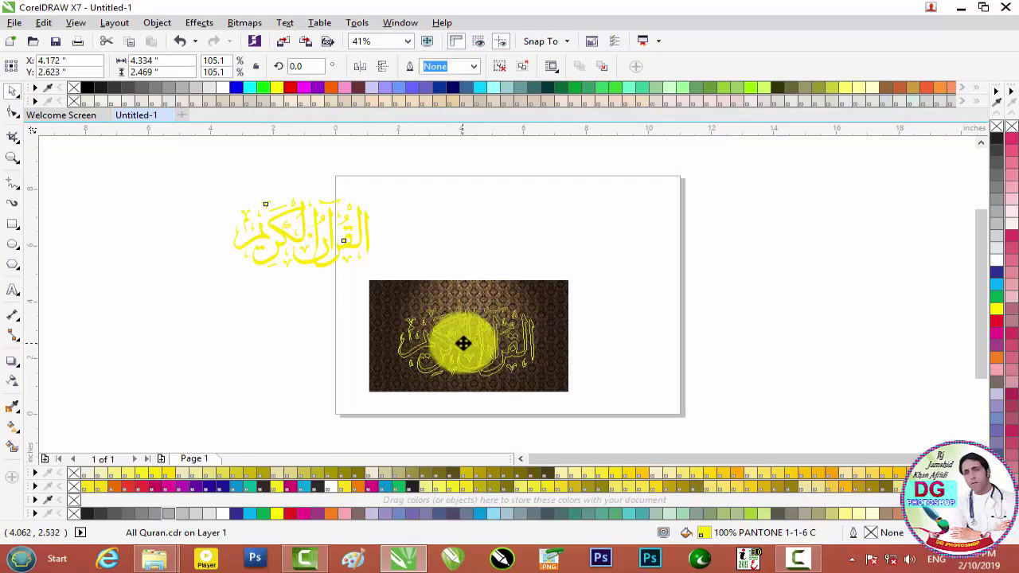
{"action": "scroll", "coordinate": [537, 341], "scroll_direction": "up", "scroll_amount": 2}
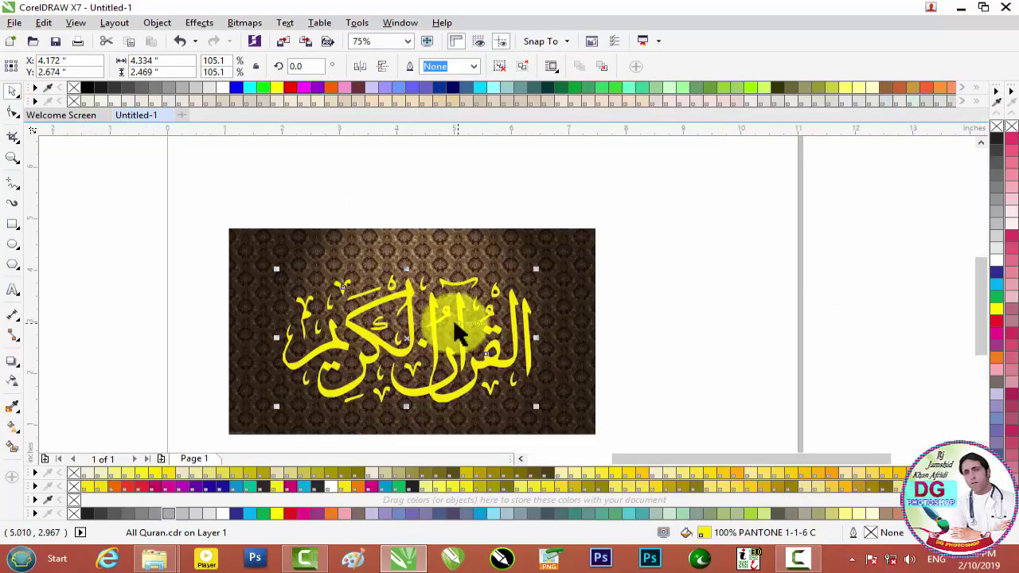
{"action": "left_click_drag", "start_coordinate": [453, 318], "coordinate": [459, 308]}
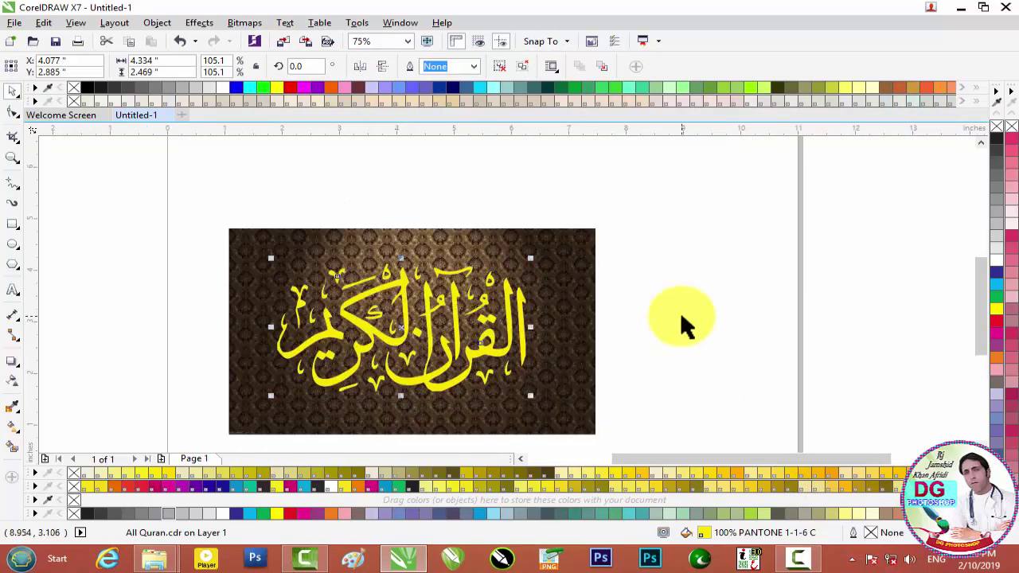
{"action": "left_click", "coordinate": [997, 323]}
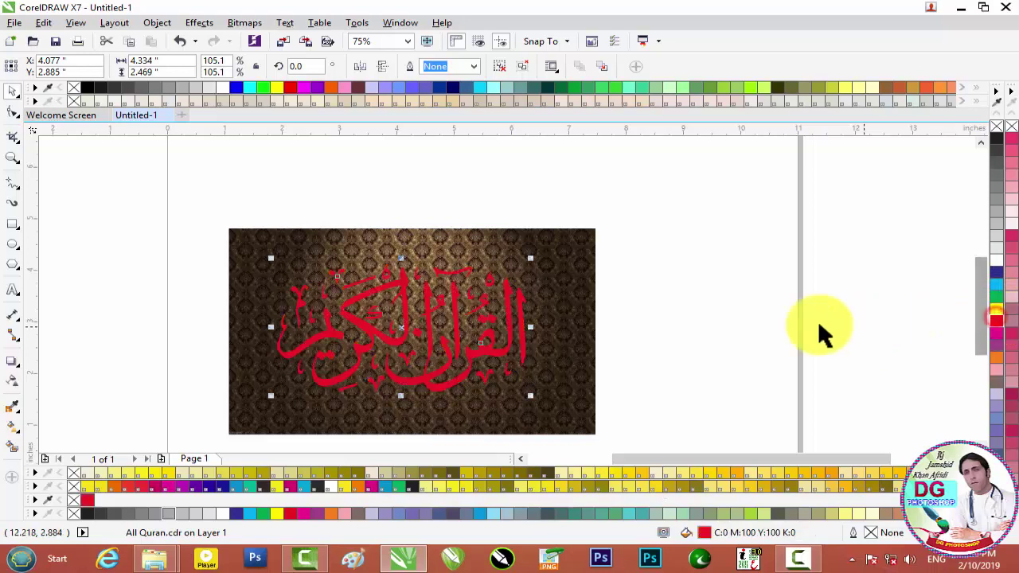
- Try blue and orange fills on the calligraphy before settling on white
{"action": "left_click", "coordinate": [997, 275]}
{"action": "left_click", "coordinate": [762, 281]}
{"action": "left_click", "coordinate": [519, 339]}
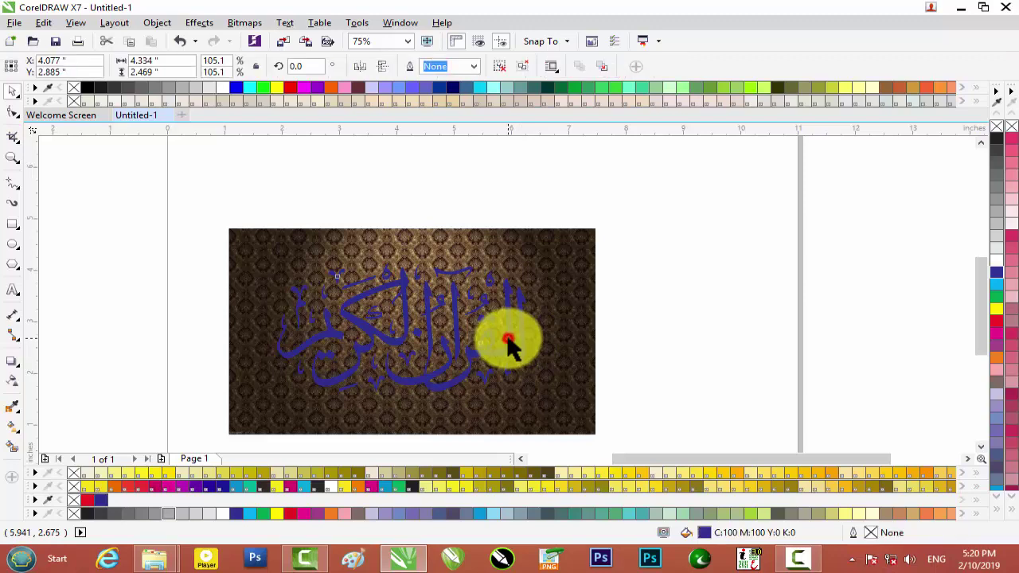
{"action": "left_click", "coordinate": [351, 484]}
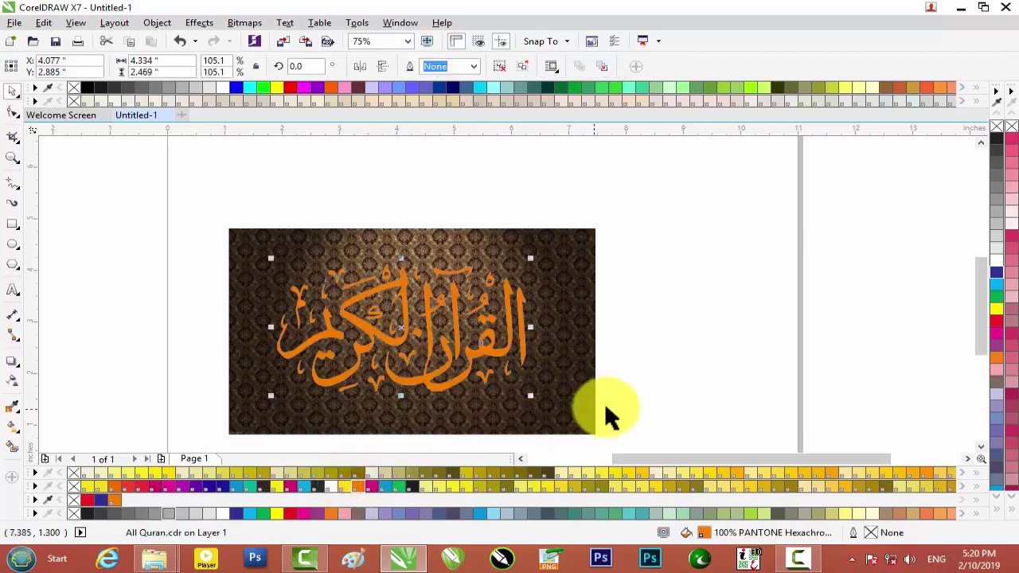
{"action": "left_click", "coordinate": [662, 375]}
{"action": "scroll", "coordinate": [402, 309], "scroll_direction": "up", "scroll_amount": 2}
{"action": "scroll", "coordinate": [402, 309], "scroll_direction": "down", "scroll_amount": 1}
{"action": "scroll", "coordinate": [402, 309], "scroll_direction": "down", "scroll_amount": 1}
{"action": "scroll", "coordinate": [402, 311], "scroll_direction": "up", "scroll_amount": 1}
{"action": "left_click", "coordinate": [406, 351]}
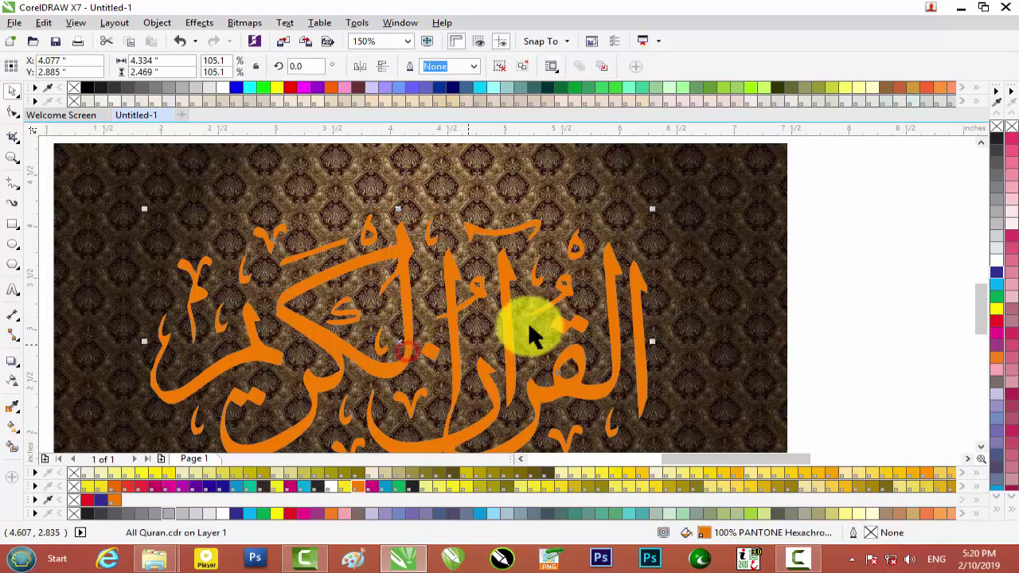
{"action": "left_click", "coordinate": [997, 263]}
{"action": "left_click", "coordinate": [912, 264]}
{"action": "scroll", "coordinate": [913, 264], "scroll_direction": "down", "scroll_amount": 1}
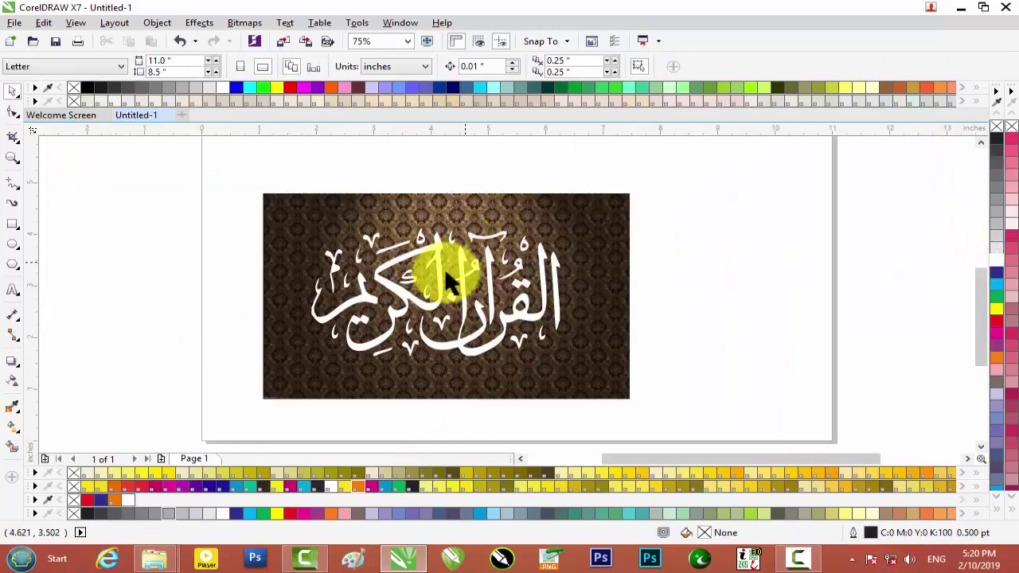
- Move the brown background image over the calligraphy and PowerClip it inside
{"action": "left_click", "coordinate": [626, 231]}
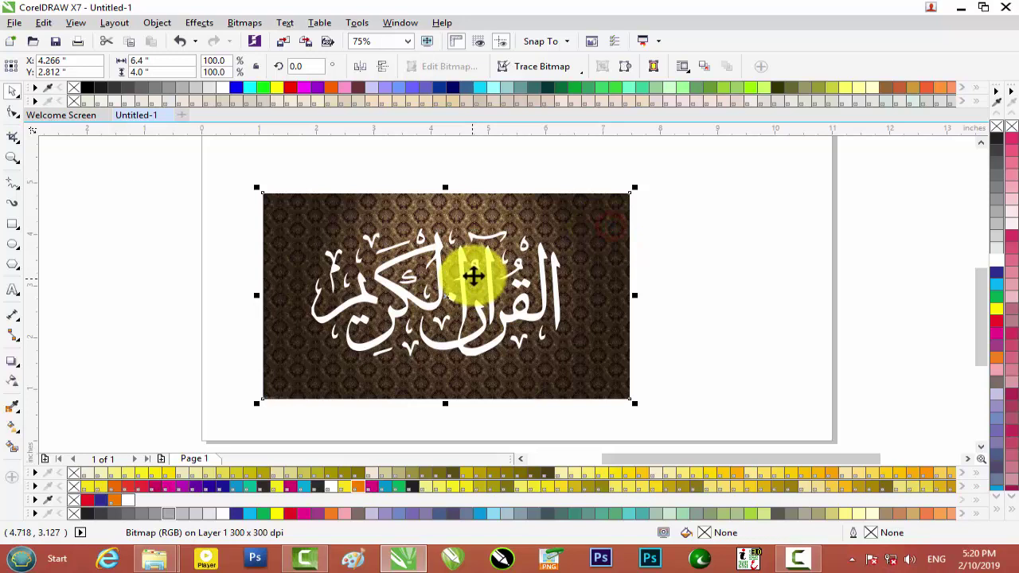
{"action": "mouse_move", "coordinate": [575, 242]}
{"action": "left_mouse_down"}
{"action": "mouse_move", "coordinate": [652, 245]}
{"action": "mouse_move", "coordinate": [836, 223]}
{"action": "left_mouse_up"}
{"action": "left_click_drag", "start_coordinate": [672, 246], "coordinate": [725, 246]}
{"action": "left_click", "coordinate": [534, 283]}
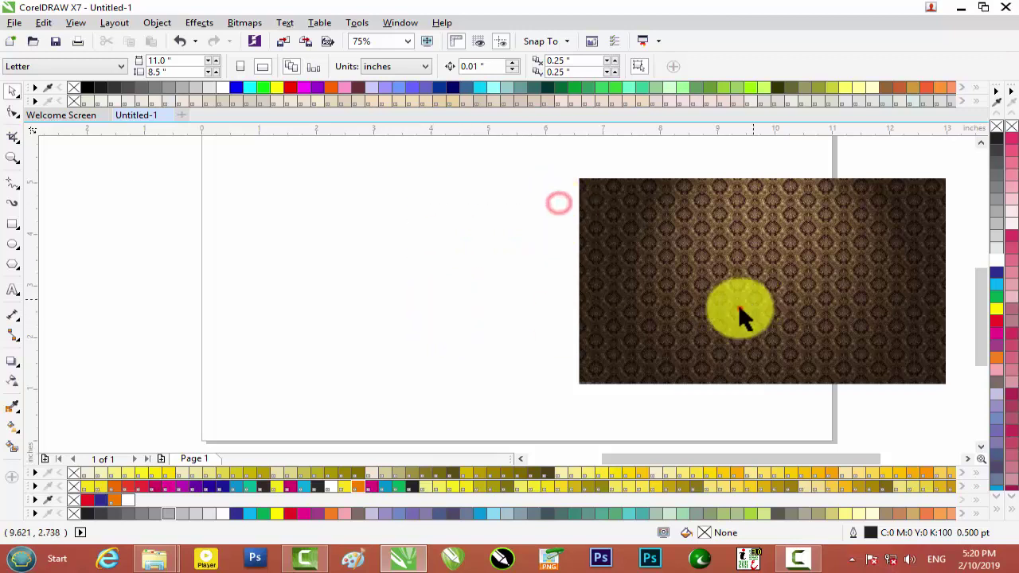
{"action": "left_click_drag", "start_coordinate": [738, 307], "coordinate": [435, 323]}
{"action": "right_click", "coordinate": [598, 159]}
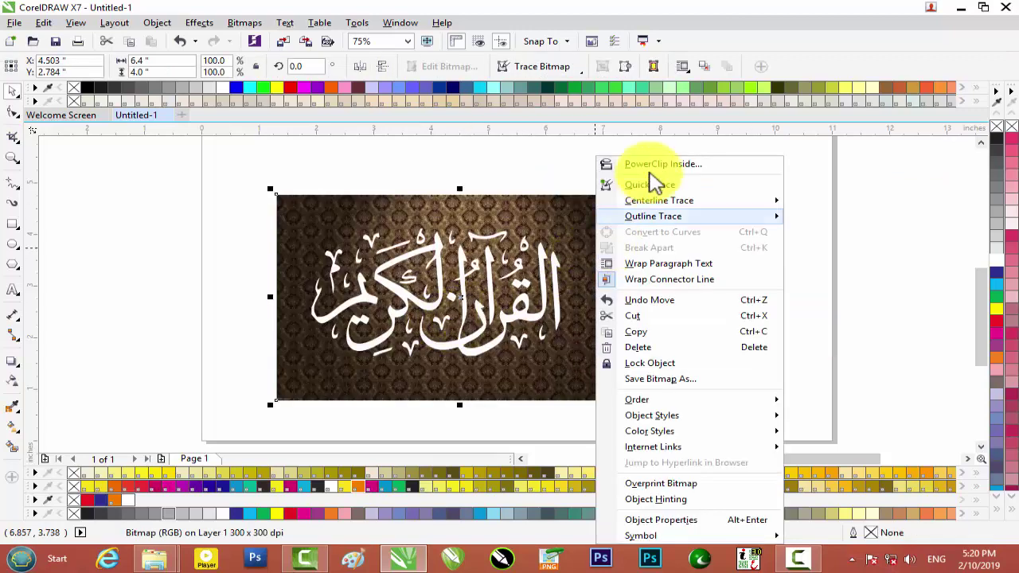
{"action": "left_click", "coordinate": [655, 164]}
{"action": "left_click", "coordinate": [494, 292]}
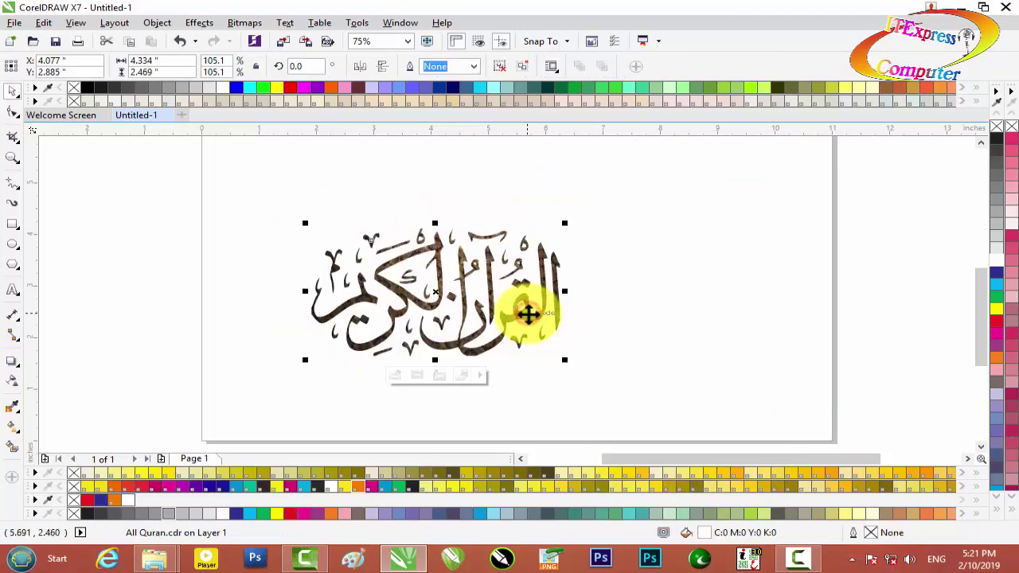
- Drag the teal 5311243-elegant-background.jpg from Explorer into the CorelDRAW document
{"action": "scroll", "coordinate": [462, 295], "scroll_direction": "up", "scroll_amount": 2}
{"action": "scroll", "coordinate": [464, 297], "scroll_direction": "down", "scroll_amount": 1}
{"action": "scroll", "coordinate": [464, 298], "scroll_direction": "up", "scroll_amount": 1}
{"action": "scroll", "coordinate": [464, 298], "scroll_direction": "down", "scroll_amount": 1}
{"action": "left_click", "coordinate": [782, 275]}
{"action": "scroll", "coordinate": [504, 271], "scroll_direction": "down", "scroll_amount": 1}
{"action": "scroll", "coordinate": [504, 270], "scroll_direction": "up", "scroll_amount": 1}
{"action": "scroll", "coordinate": [504, 271], "scroll_direction": "up", "scroll_amount": 1}
{"action": "scroll", "coordinate": [504, 271], "scroll_direction": "down", "scroll_amount": 1}
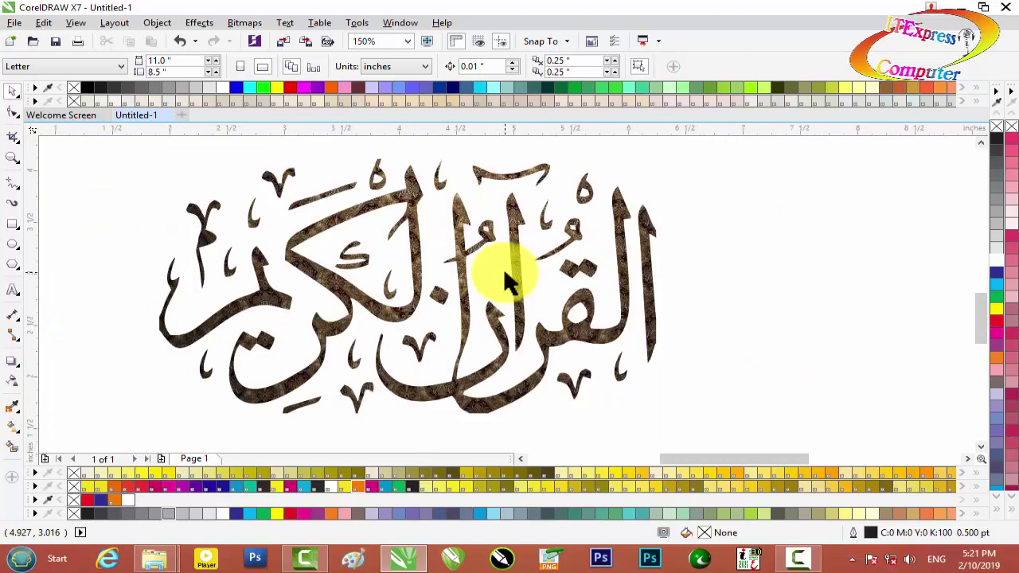
{"action": "mouse_move", "coordinate": [154, 558]}
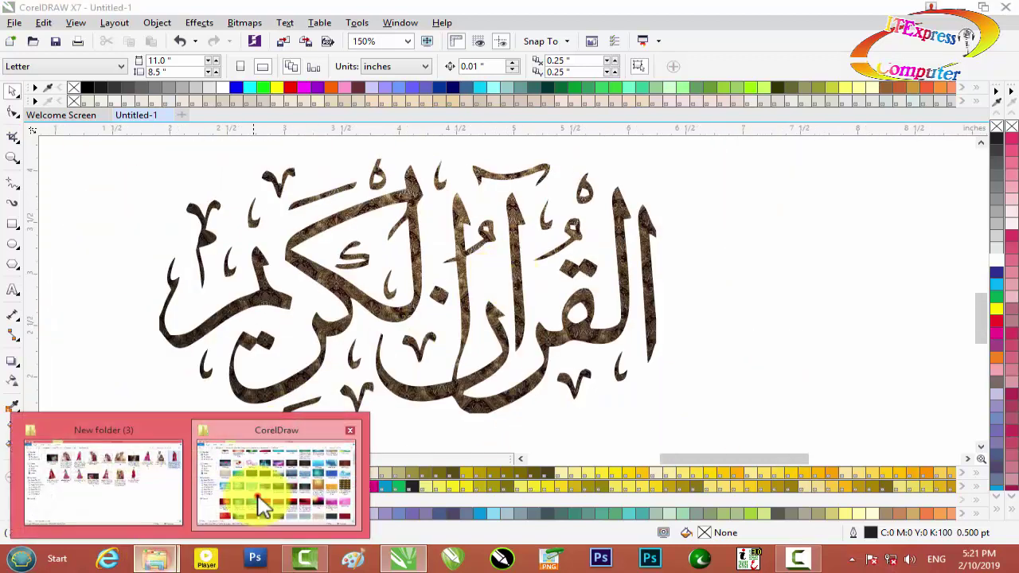
{"action": "left_click", "coordinate": [263, 505]}
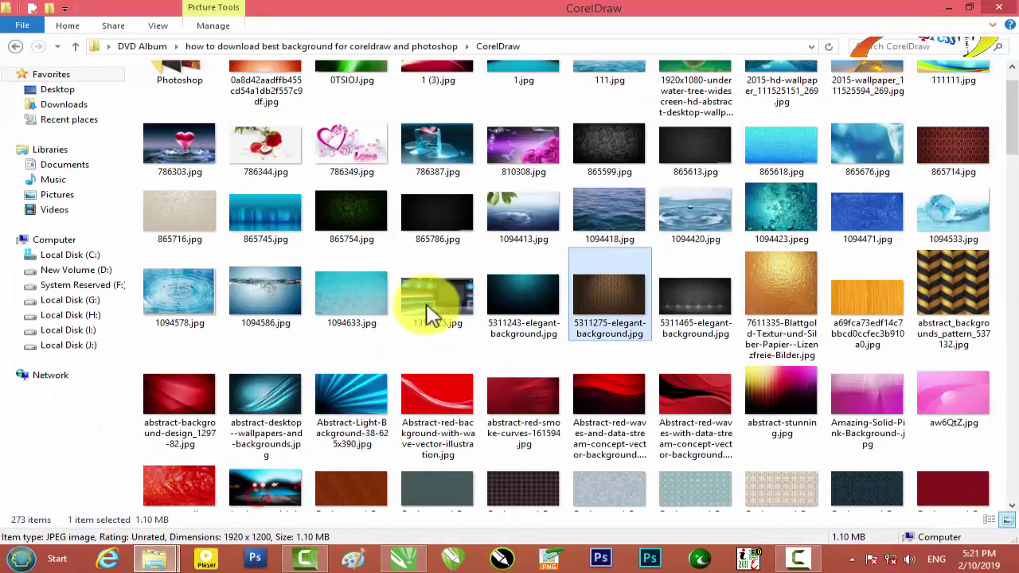
{"action": "mouse_move", "coordinate": [518, 296]}
{"action": "left_mouse_down"}
{"action": "mouse_move", "coordinate": [415, 562]}
{"action": "mouse_move", "coordinate": [746, 307]}
{"action": "left_mouse_up"}
{"action": "scroll", "coordinate": [746, 307], "scroll_direction": "down", "scroll_amount": 2}
- PowerClip the teal texture image inside the Quran calligraphy
{"action": "right_click", "coordinate": [729, 318]}
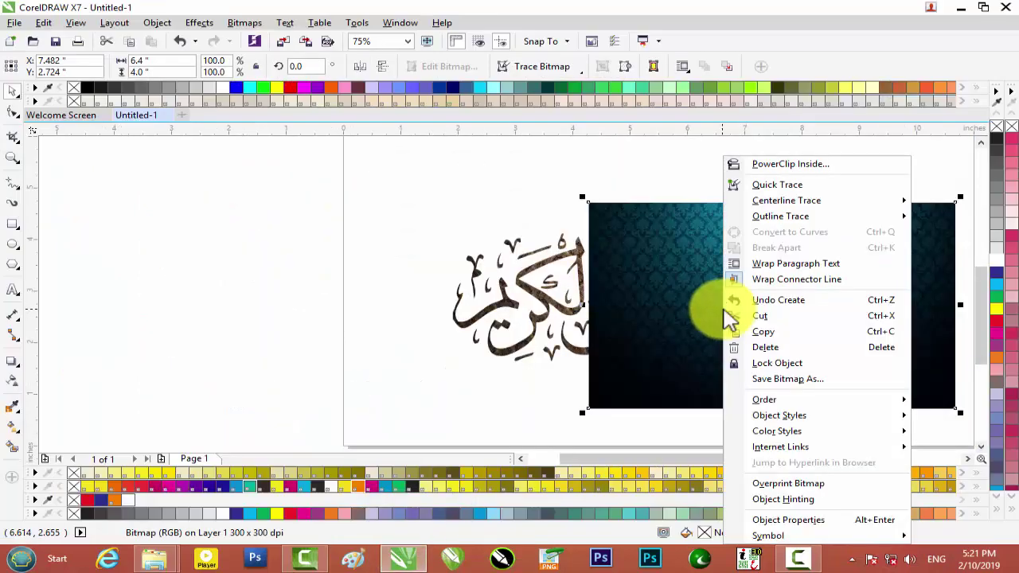
{"action": "left_click", "coordinate": [785, 164]}
{"action": "left_click", "coordinate": [496, 309]}
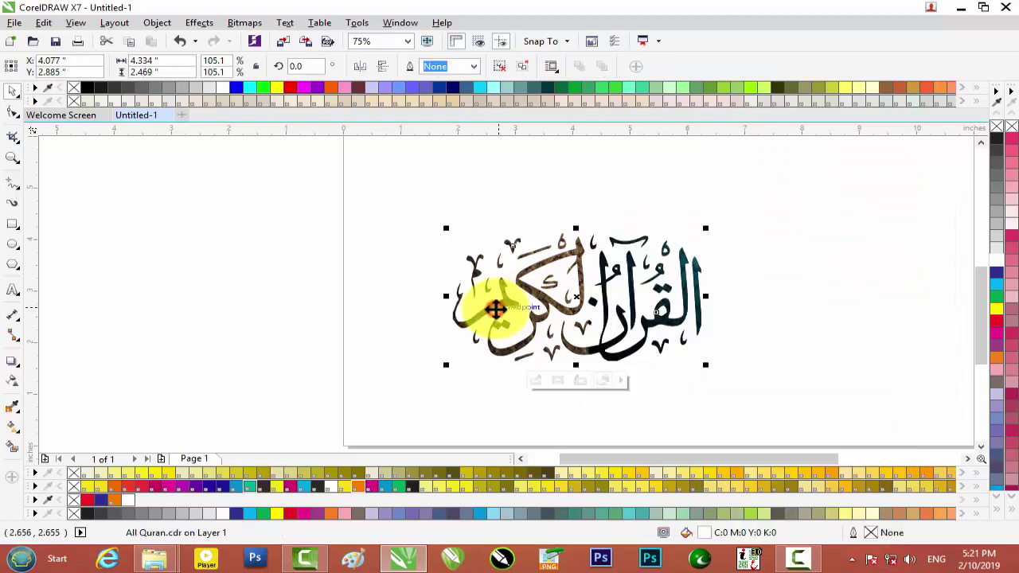
- Shift the teal texture under the left words and the brown texture under the right word
{"action": "left_click", "coordinate": [539, 386]}
{"action": "left_click_drag", "start_coordinate": [735, 316], "coordinate": [462, 327]}
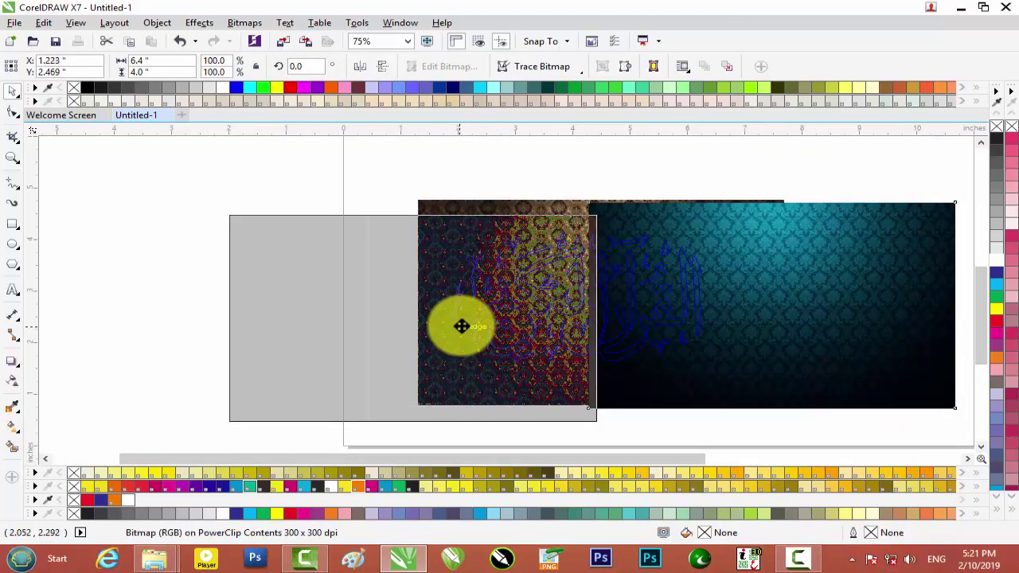
{"action": "left_click_drag", "start_coordinate": [744, 258], "coordinate": [891, 280]}
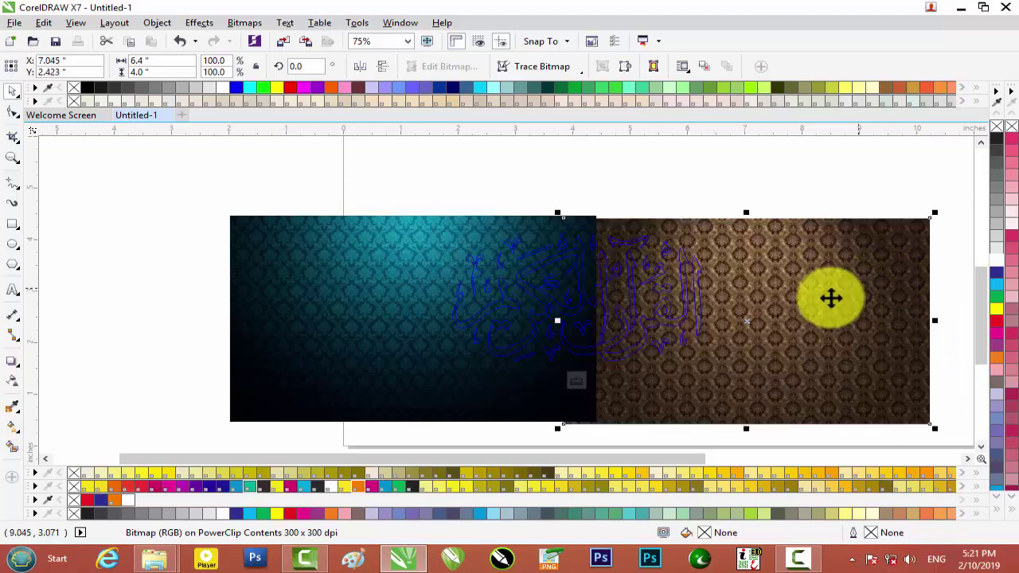
{"action": "left_click", "coordinate": [578, 381]}
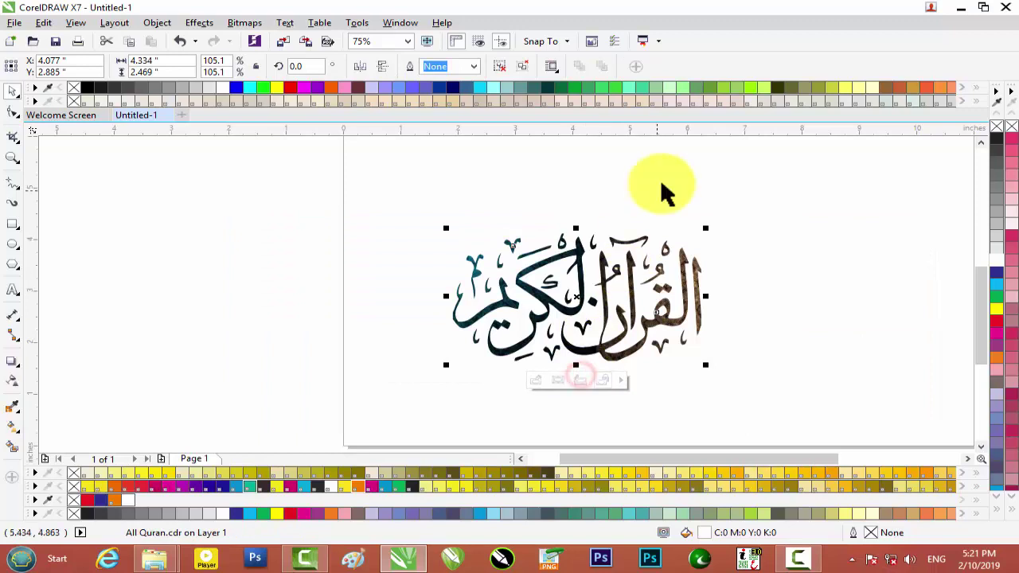
{"action": "left_click", "coordinate": [660, 183]}
{"action": "scroll", "coordinate": [649, 325], "scroll_direction": "up", "scroll_amount": 2}
{"action": "scroll", "coordinate": [633, 321], "scroll_direction": "up", "scroll_amount": 2}
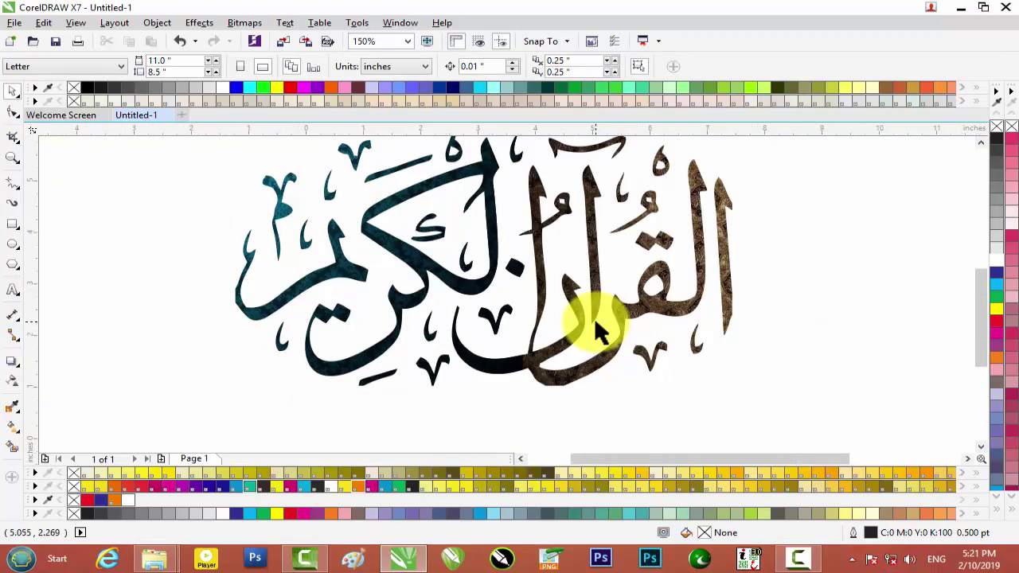
- Give the calligraphy a red outline, initially 3.0 pt wide
{"action": "left_click", "coordinate": [658, 308]}
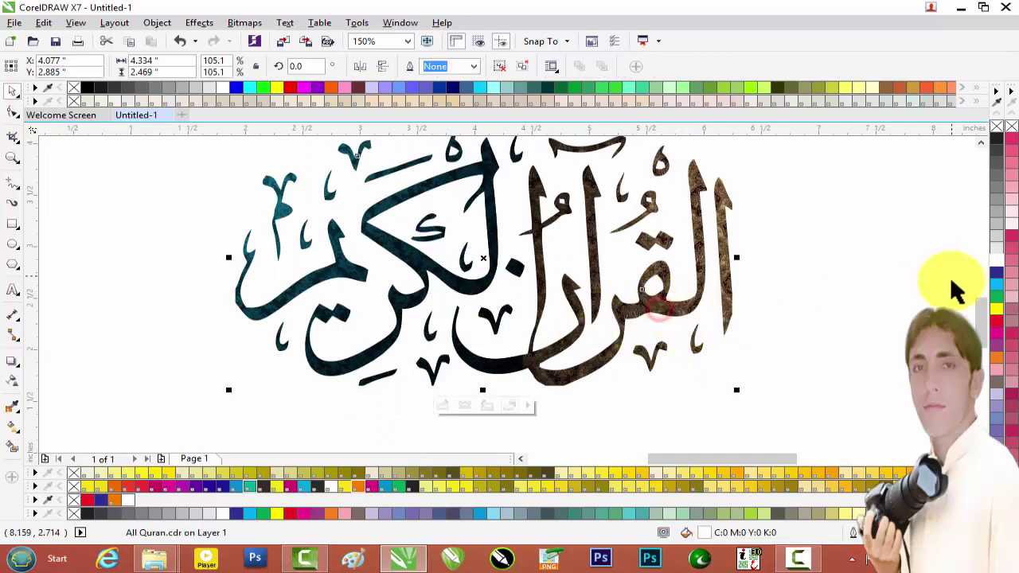
{"action": "right_click", "coordinate": [996, 322]}
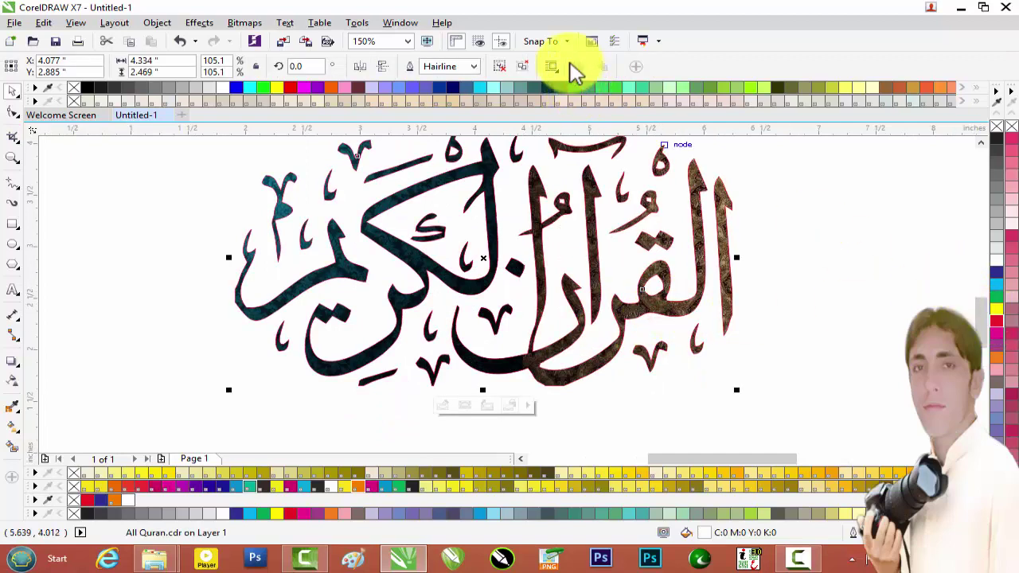
{"action": "left_click", "coordinate": [475, 67]}
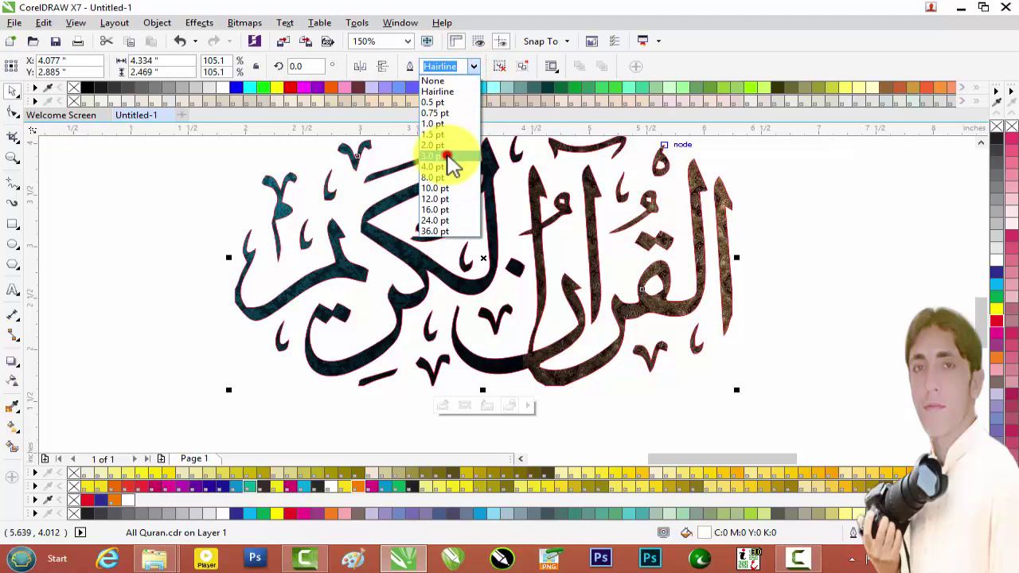
{"action": "left_click", "coordinate": [450, 160]}
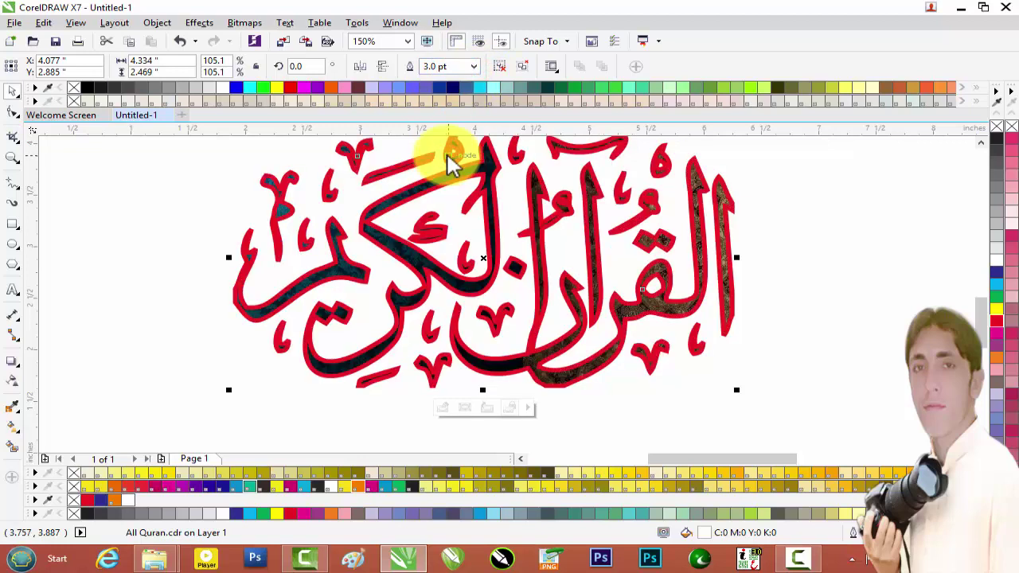
- Set the outline to 2.0 pt with round corners and ends, behind fill, scaling with object
{"action": "key", "text": "F12"}
{"action": "left_click", "coordinate": [410, 184]}
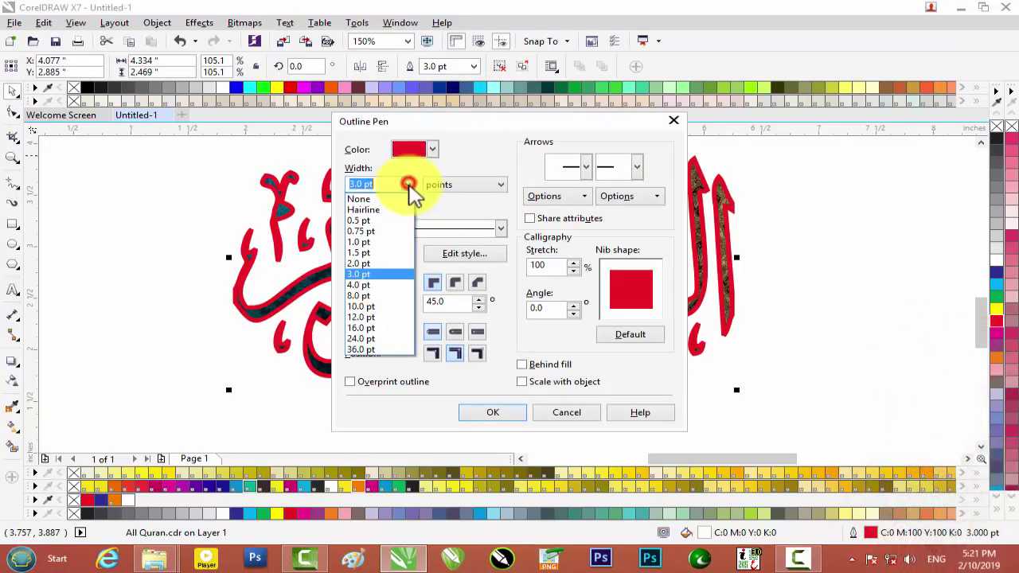
{"action": "left_click", "coordinate": [388, 263]}
{"action": "left_click", "coordinate": [458, 283]}
{"action": "left_click", "coordinate": [456, 334]}
{"action": "left_click", "coordinate": [522, 364]}
{"action": "left_click", "coordinate": [523, 382]}
{"action": "left_click", "coordinate": [493, 412]}
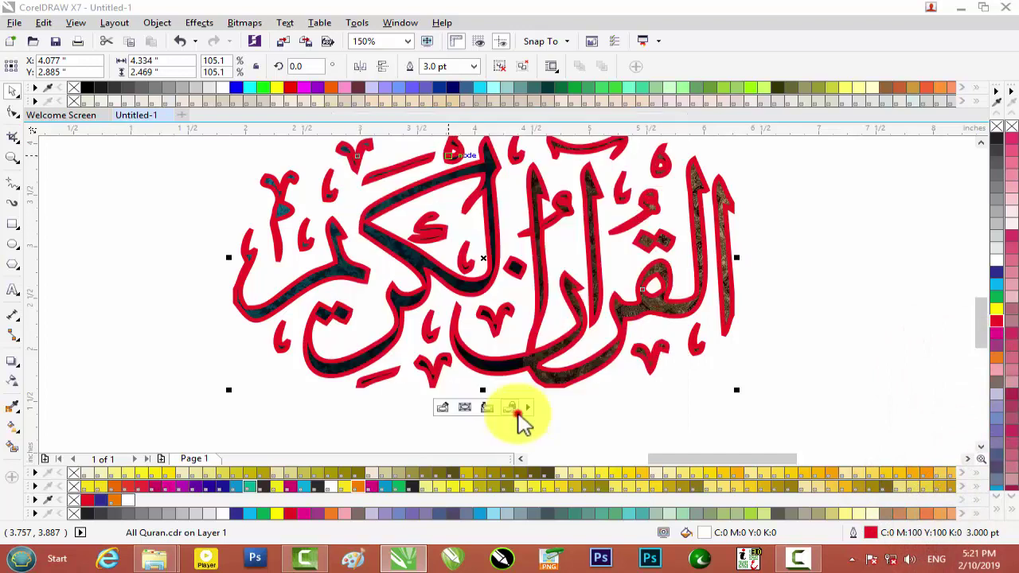
{"action": "left_click", "coordinate": [723, 354]}
{"action": "scroll", "coordinate": [604, 260], "scroll_direction": "up", "scroll_amount": 1}
{"action": "scroll", "coordinate": [604, 261], "scroll_direction": "down", "scroll_amount": 1}
{"action": "scroll", "coordinate": [603, 260], "scroll_direction": "down", "scroll_amount": 1}
{"action": "scroll", "coordinate": [602, 260], "scroll_direction": "up", "scroll_amount": 1}
{"action": "scroll", "coordinate": [603, 261], "scroll_direction": "up", "scroll_amount": 1}
{"action": "scroll", "coordinate": [601, 262], "scroll_direction": "down", "scroll_amount": 2}
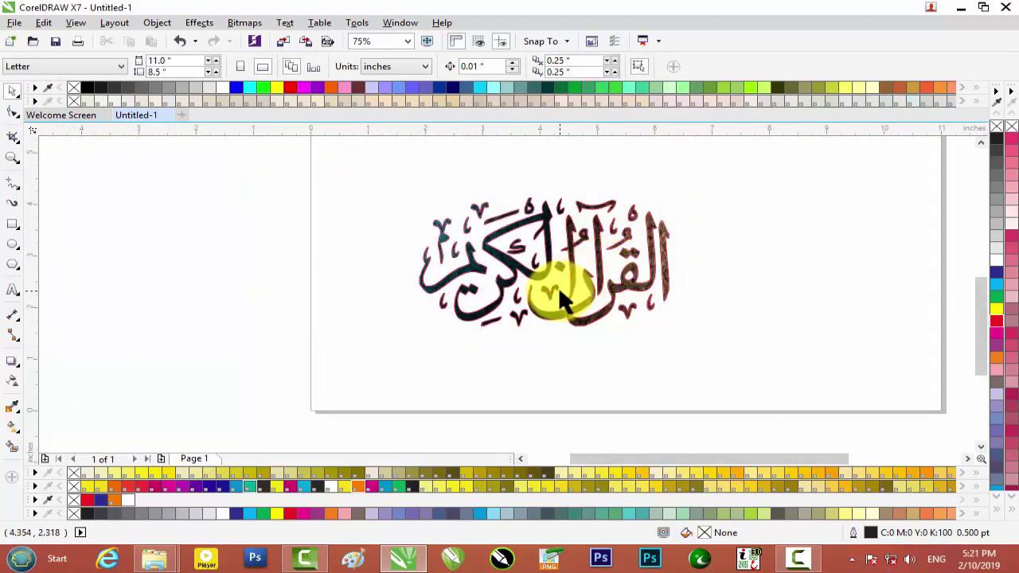
- Drag background-hd-2015_111648536_269.jpg from the backgrounds folder onto the CorelDRAW page
{"action": "left_click", "coordinate": [158, 562]}
{"action": "left_click", "coordinate": [303, 485]}
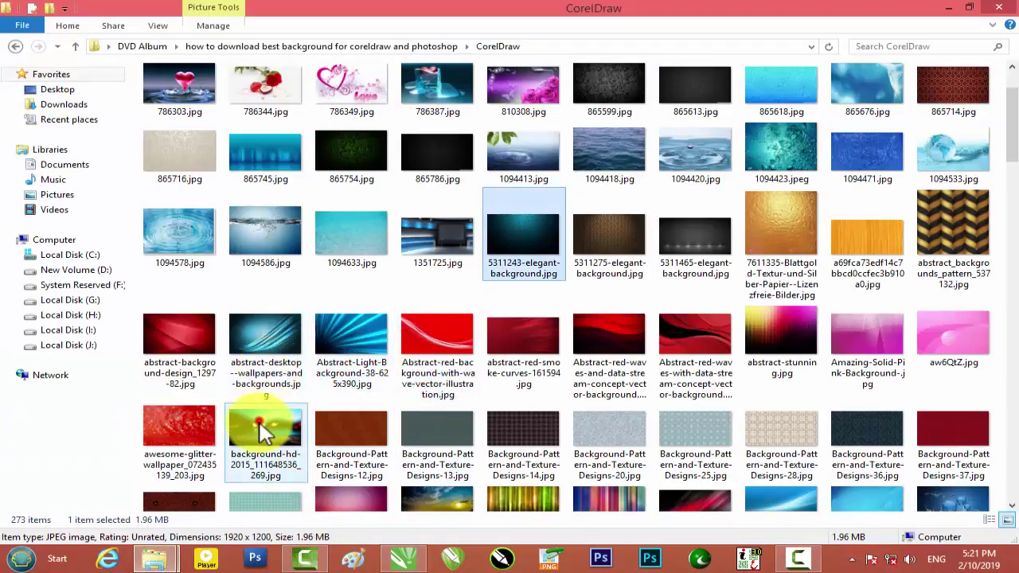
{"action": "left_click_drag", "start_coordinate": [265, 432], "coordinate": [511, 358]}
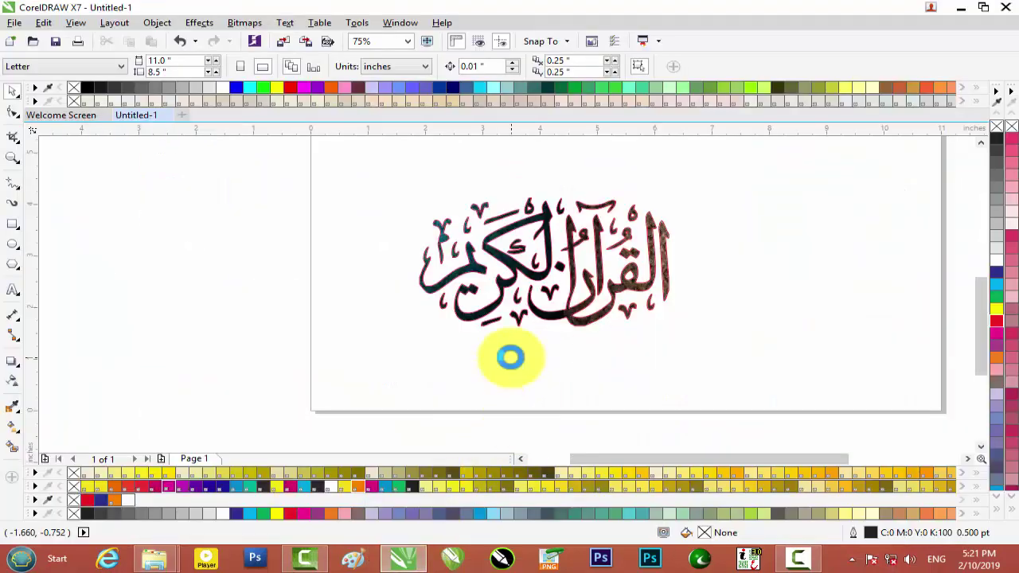
{"action": "left_click_drag", "start_coordinate": [510, 358], "coordinate": [482, 288]}
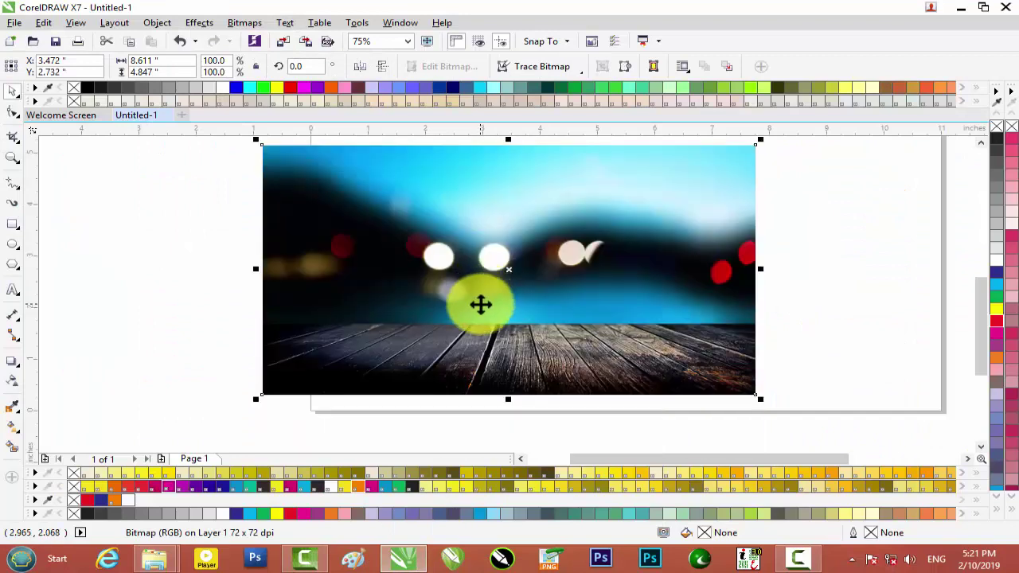
- Send the bokeh photo to back and move the calligraphy up over its blue area
{"action": "key", "text": "shift+Page_Down"}
{"action": "left_click", "coordinate": [815, 308]}
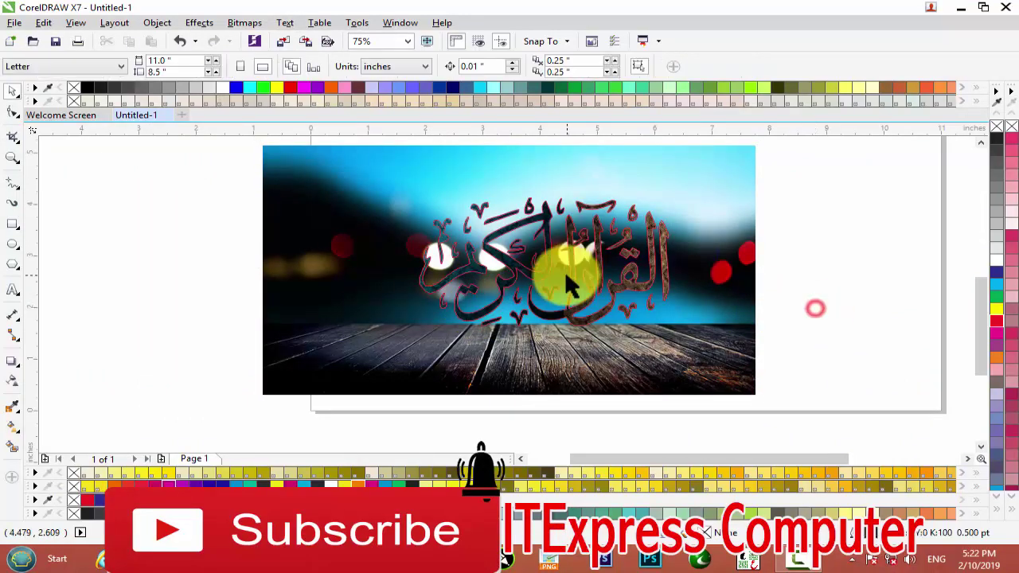
{"action": "left_click_drag", "start_coordinate": [621, 299], "coordinate": [612, 323]}
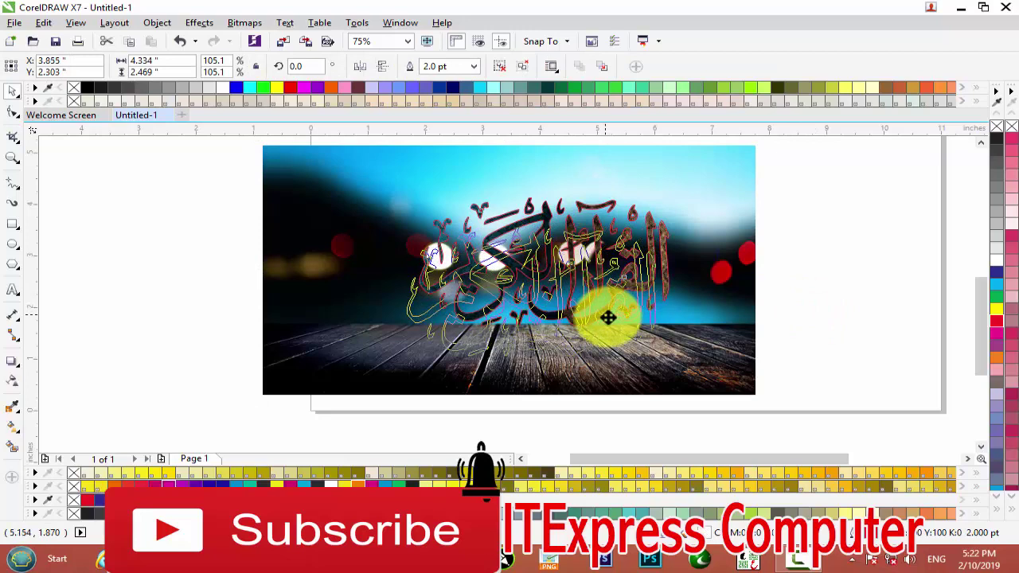
{"action": "left_click", "coordinate": [815, 310]}
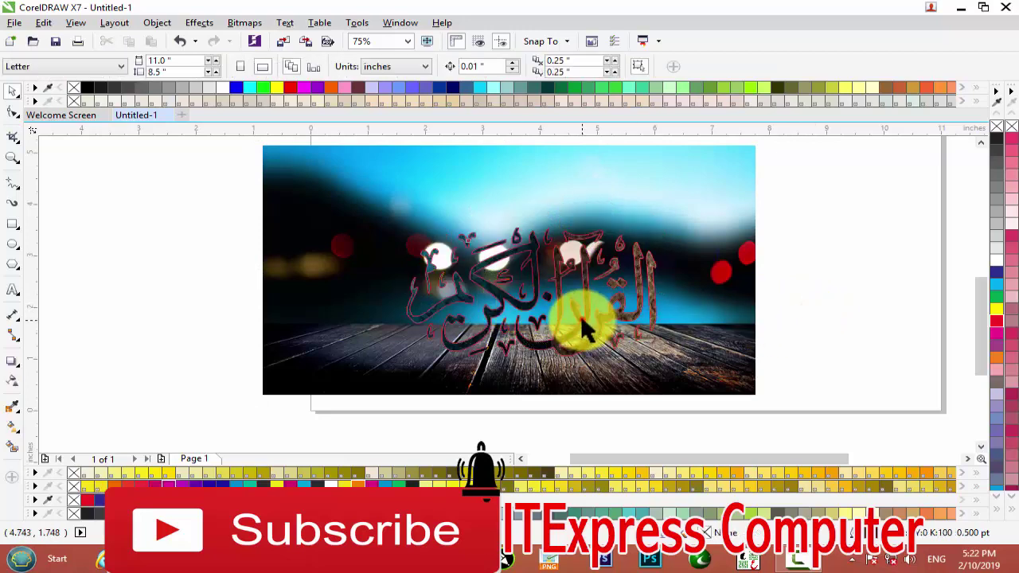
{"action": "left_click_drag", "start_coordinate": [581, 314], "coordinate": [553, 253]}
{"action": "left_click", "coordinate": [858, 298]}
{"action": "scroll", "coordinate": [557, 205], "scroll_direction": "up", "scroll_amount": 1}
{"action": "scroll", "coordinate": [557, 205], "scroll_direction": "down", "scroll_amount": 1}
{"action": "scroll", "coordinate": [557, 205], "scroll_direction": "down", "scroll_amount": 1}
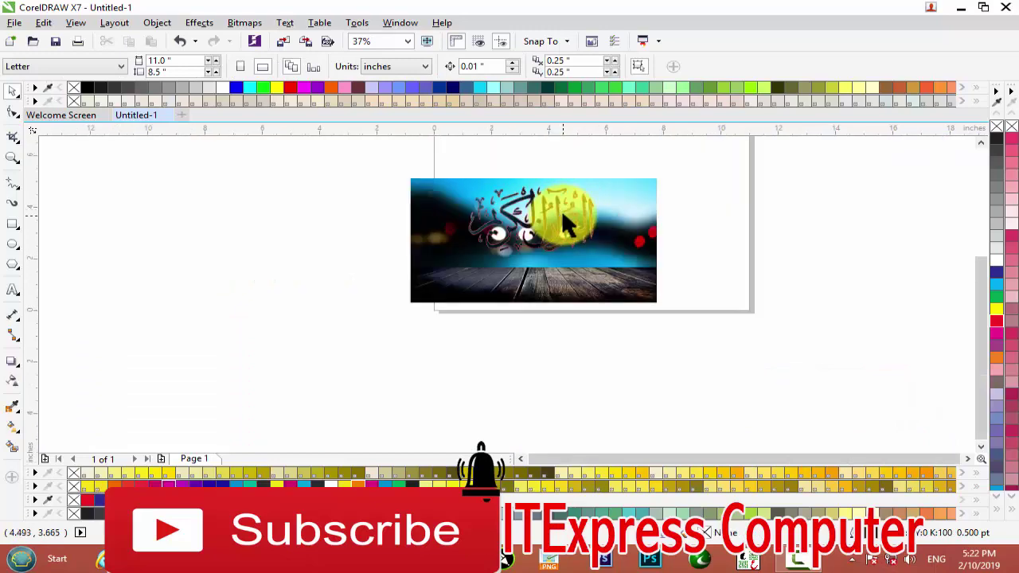
- Minimise the CorelDRAW window and the backgrounds folder window
{"action": "left_click", "coordinate": [961, 8]}
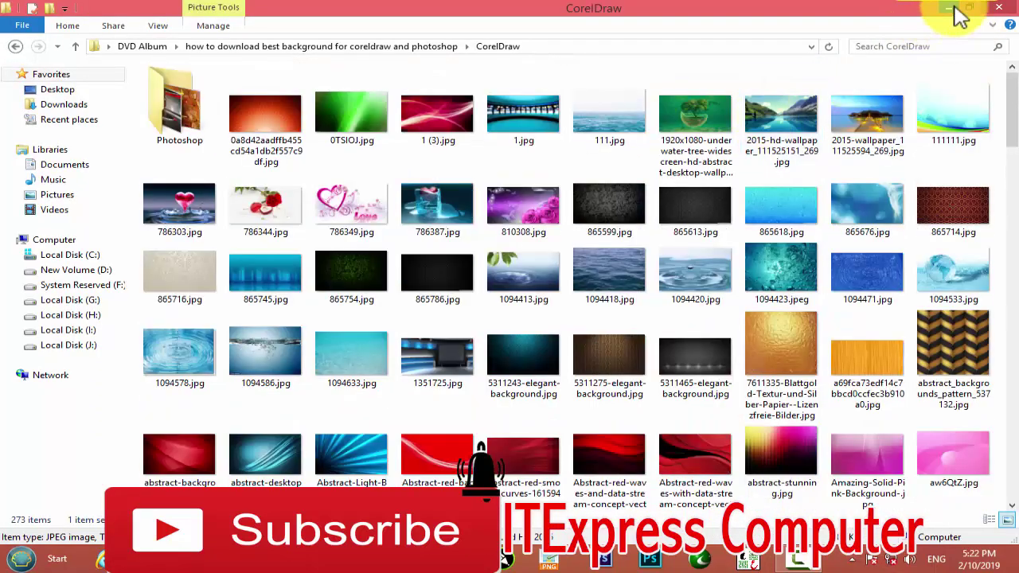
{"action": "left_click", "coordinate": [949, 8]}
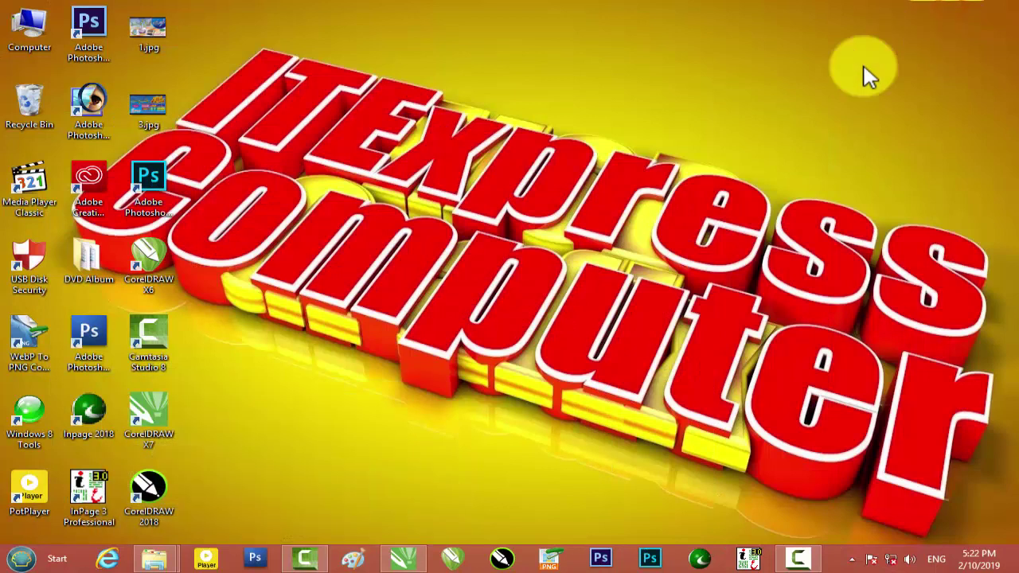